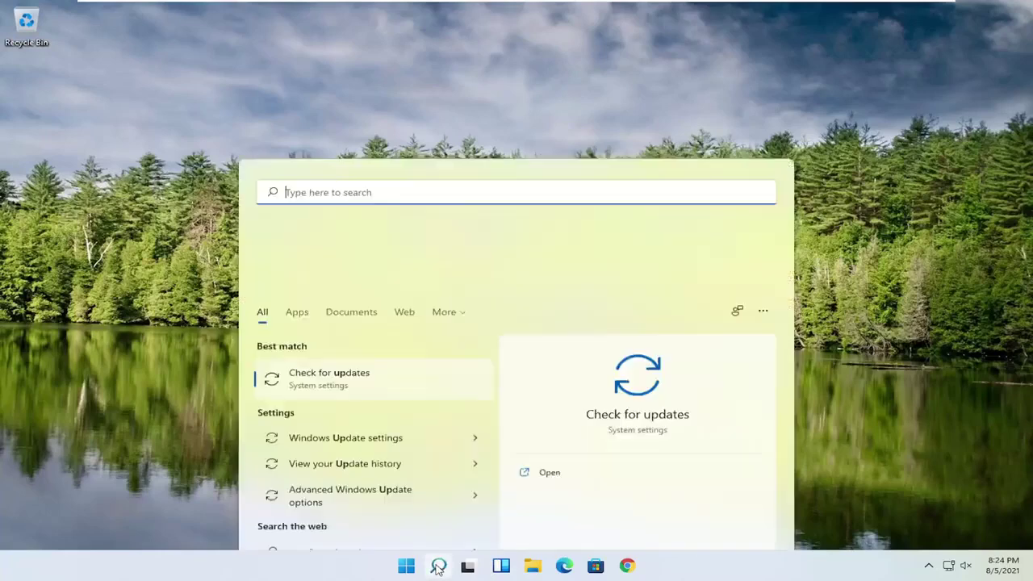
Search for regedit and run Registry Editor as administrator, allowing it to make changes to the device.
text(regedit)
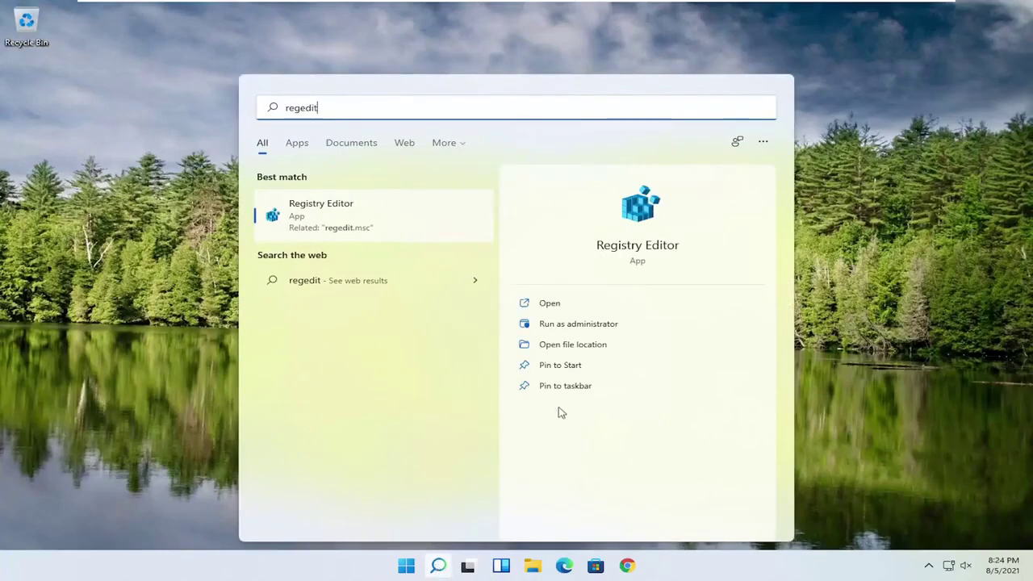
right_click(307, 217)
click(360, 232)
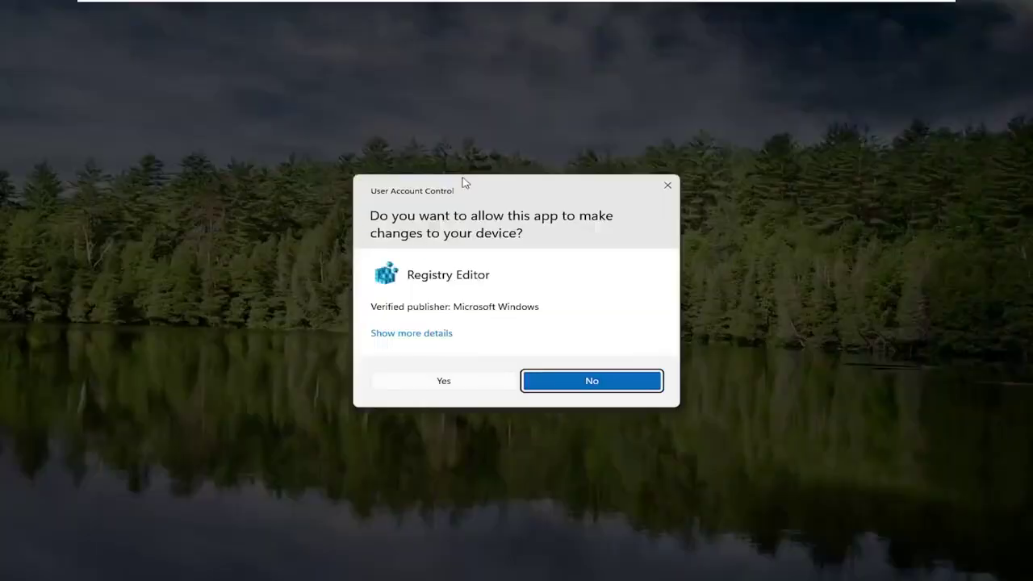
click(433, 385)
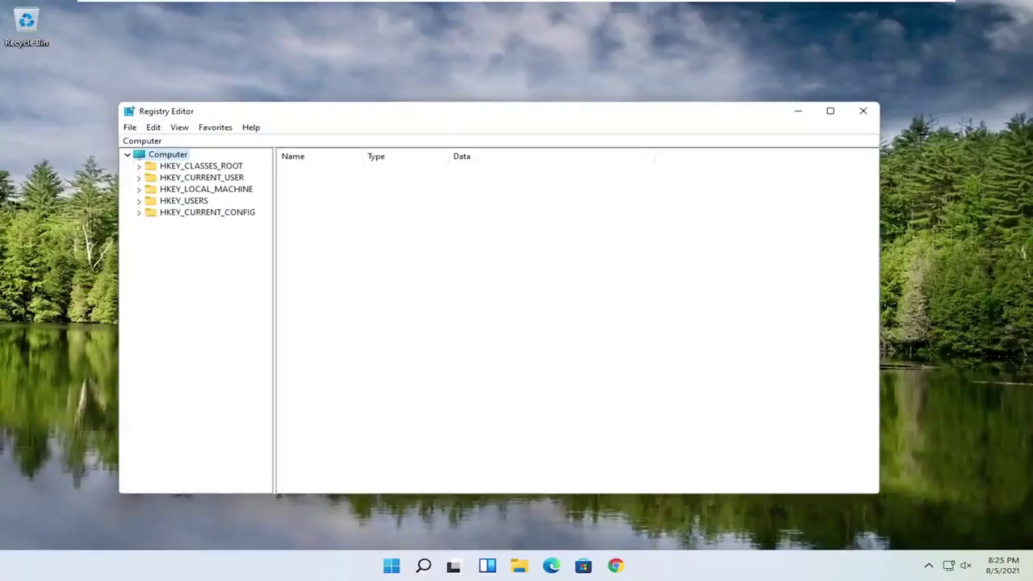
drag(380, 114, 416, 71)
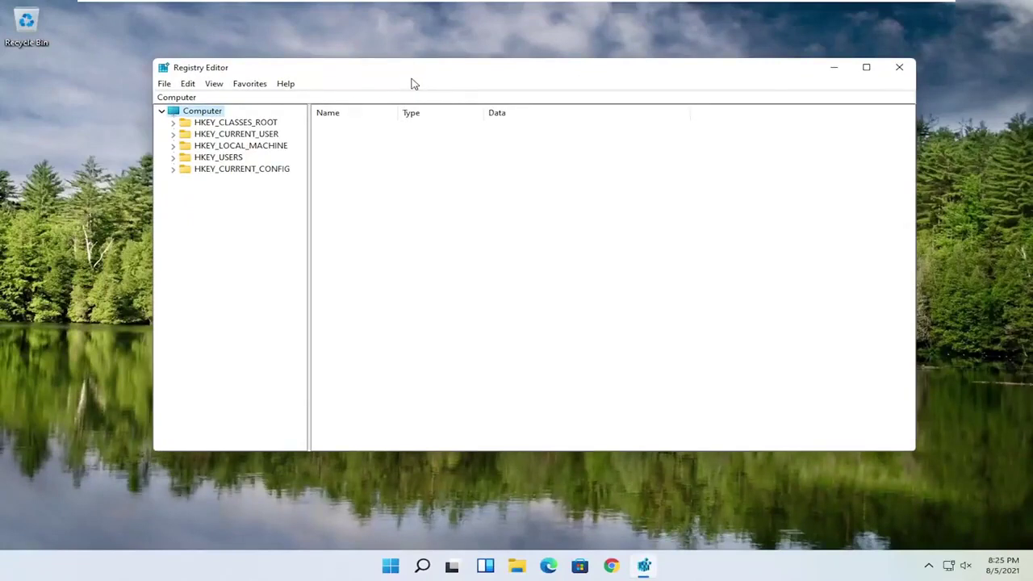
click(166, 84)
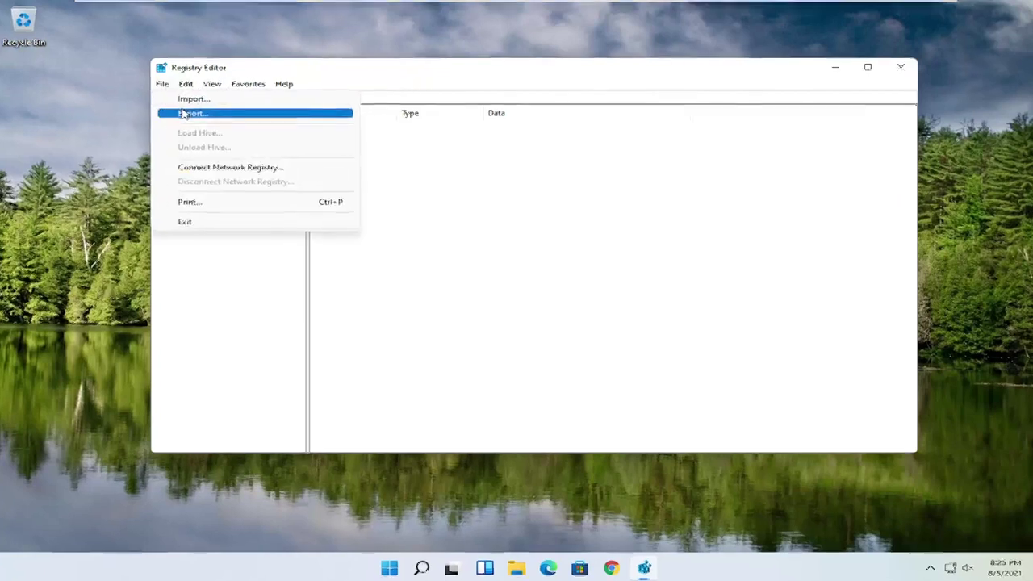
click(190, 112)
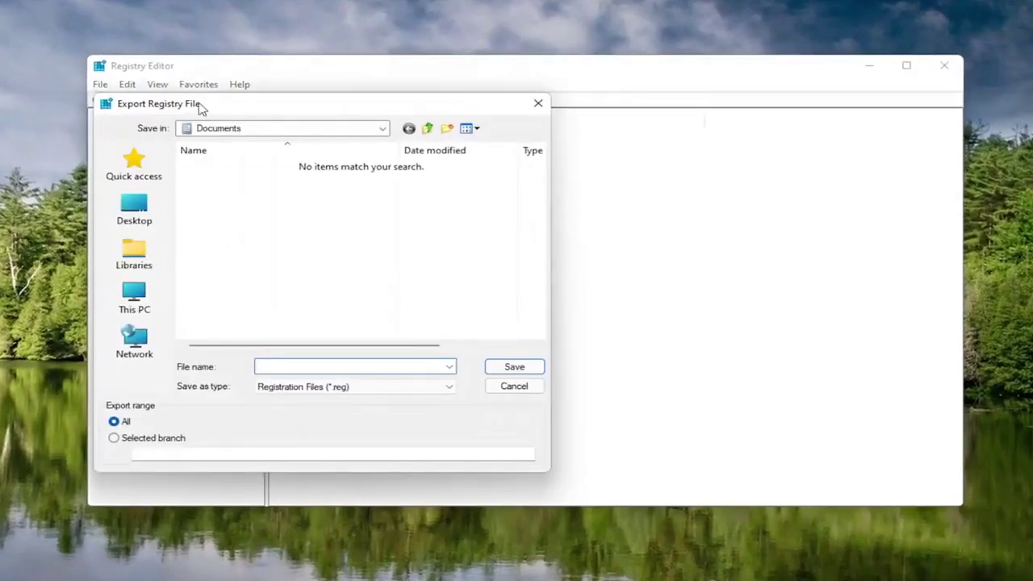
drag(211, 103, 371, 93)
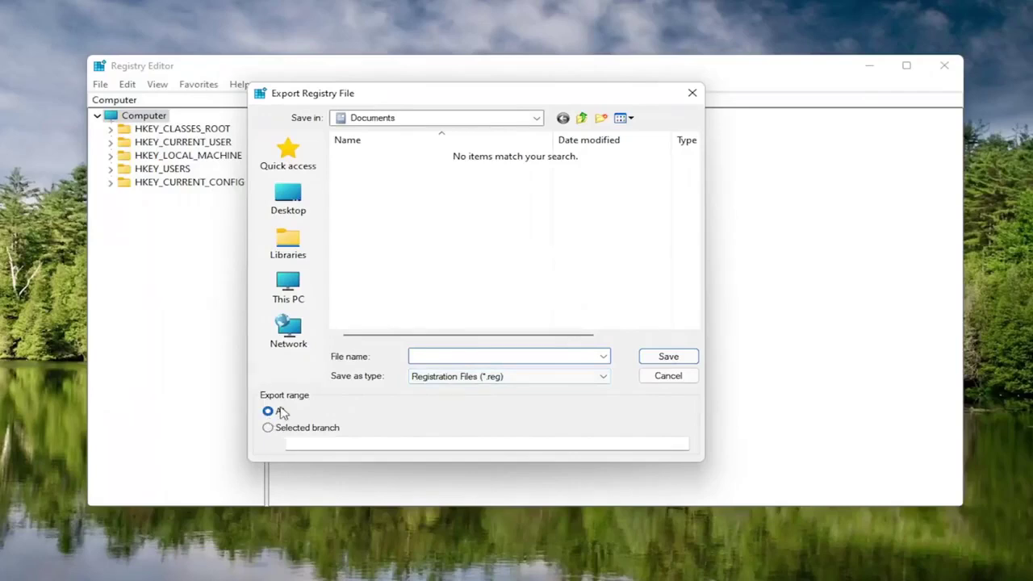
click(291, 194)
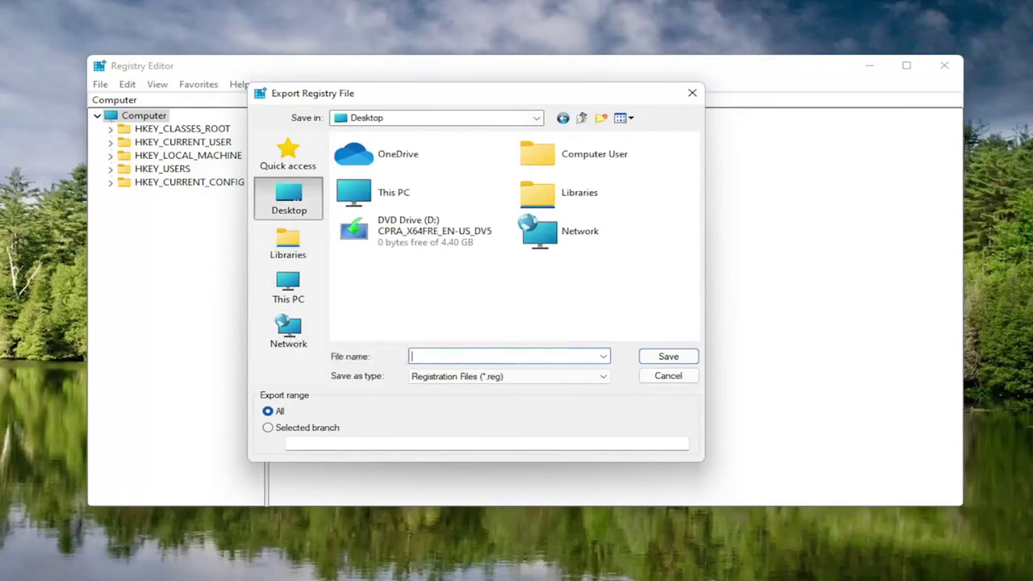
click(668, 376)
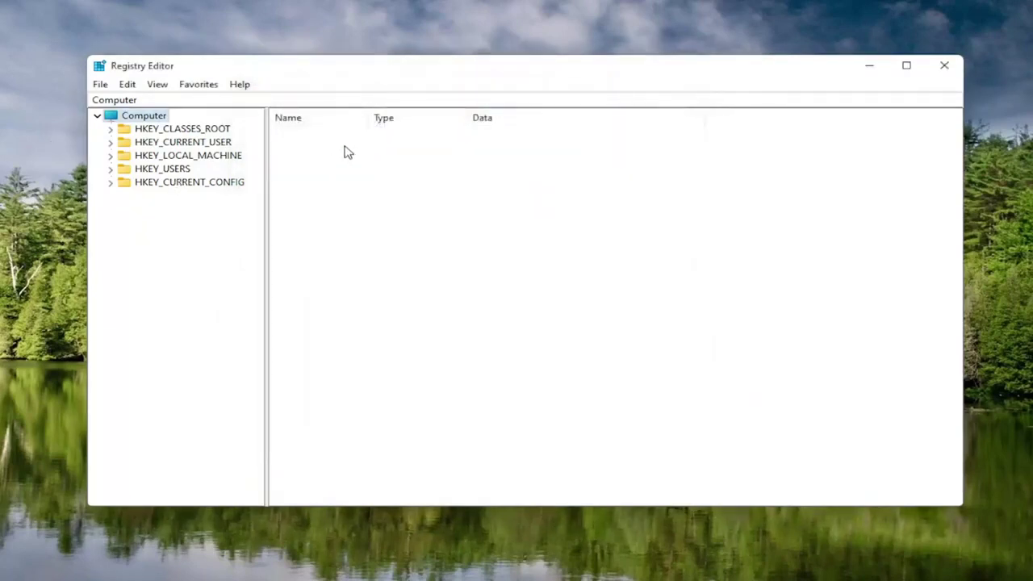
click(142, 98)
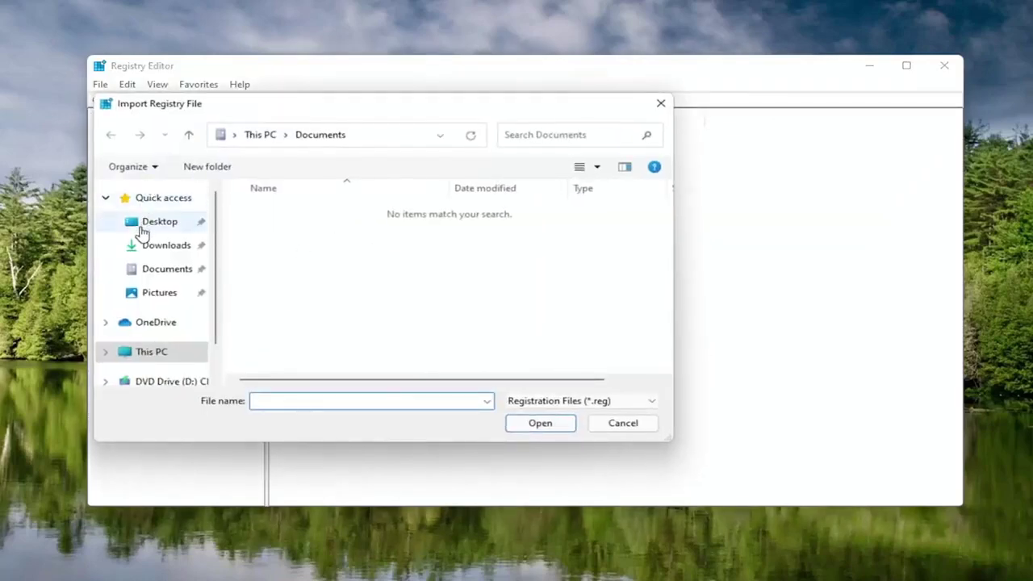
click(155, 221)
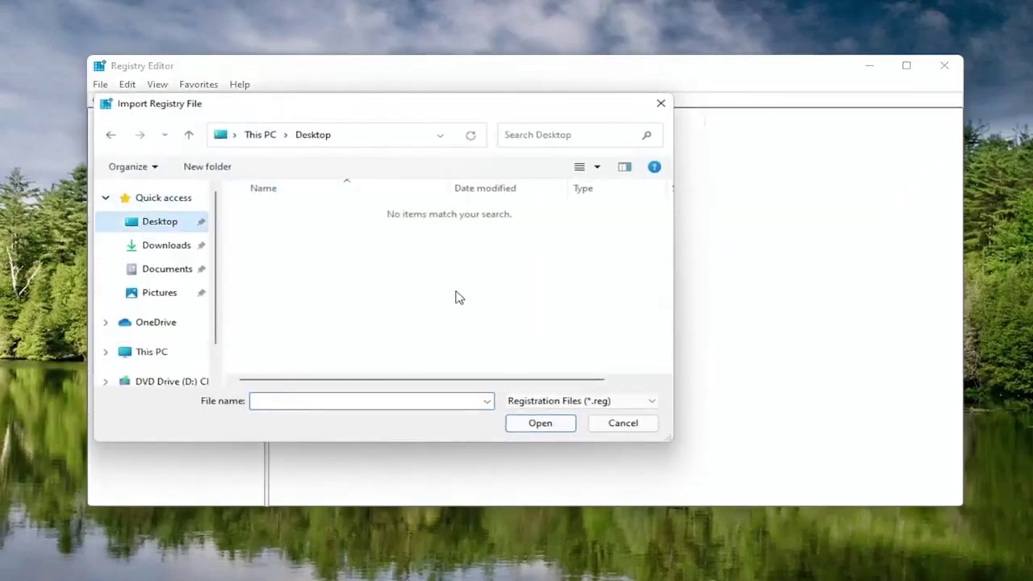
click(613, 426)
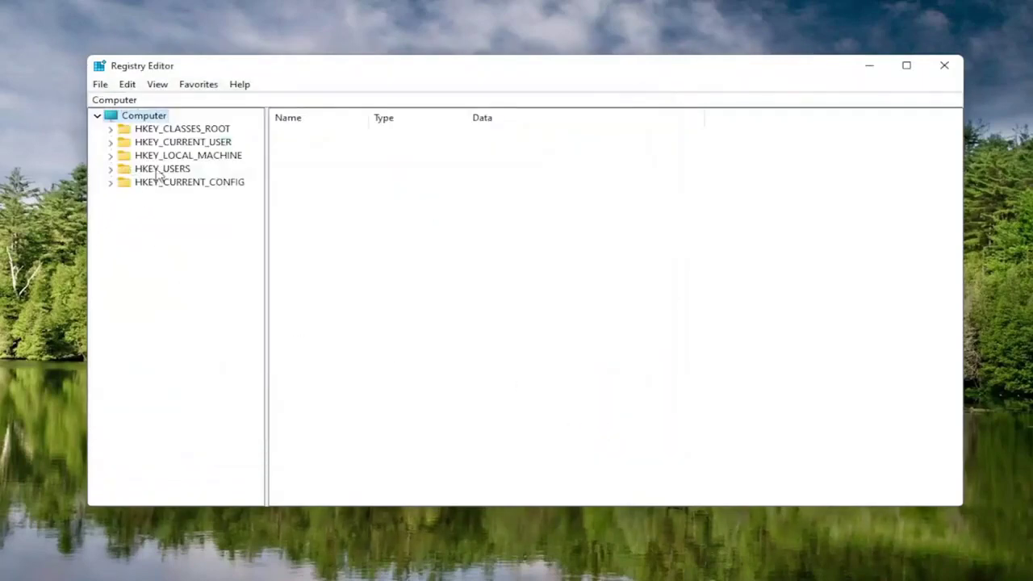
Expand the registry key HKEY_LOCAL_MACHINE\SOFTWARE\Microsoft and widen the key tree so its subkey names are readable.
double_click(171, 157)
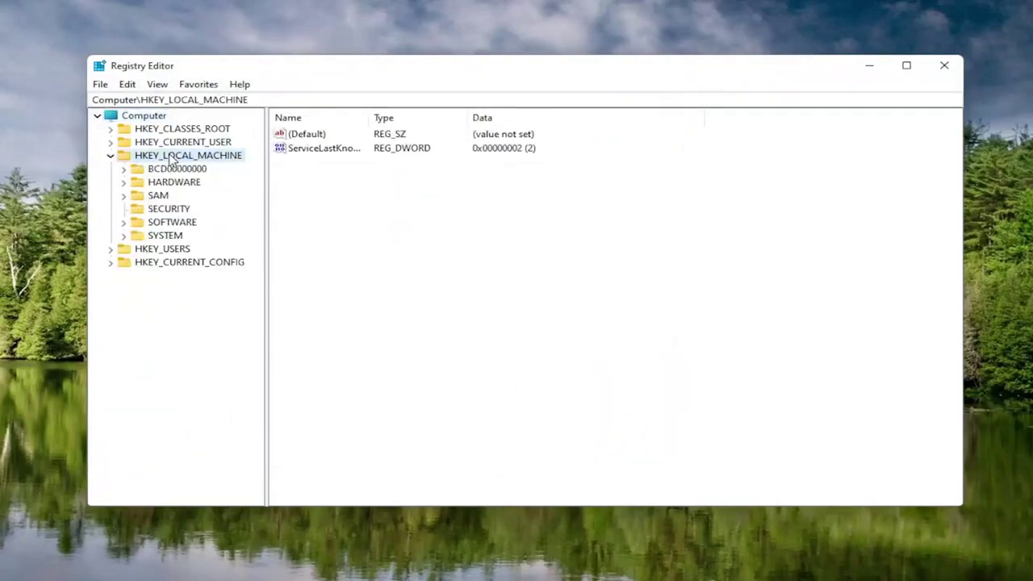
double_click(167, 225)
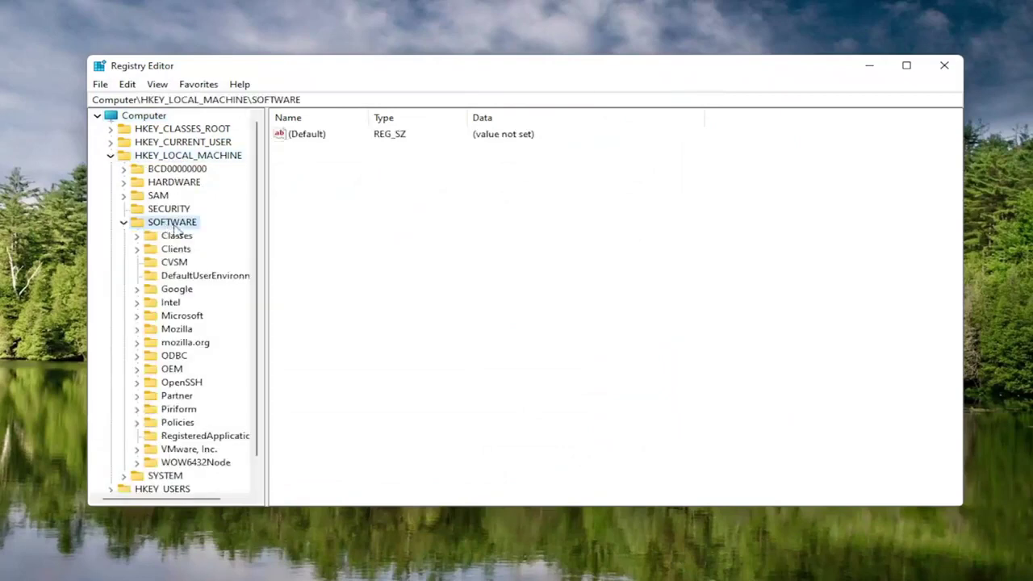
double_click(172, 315)
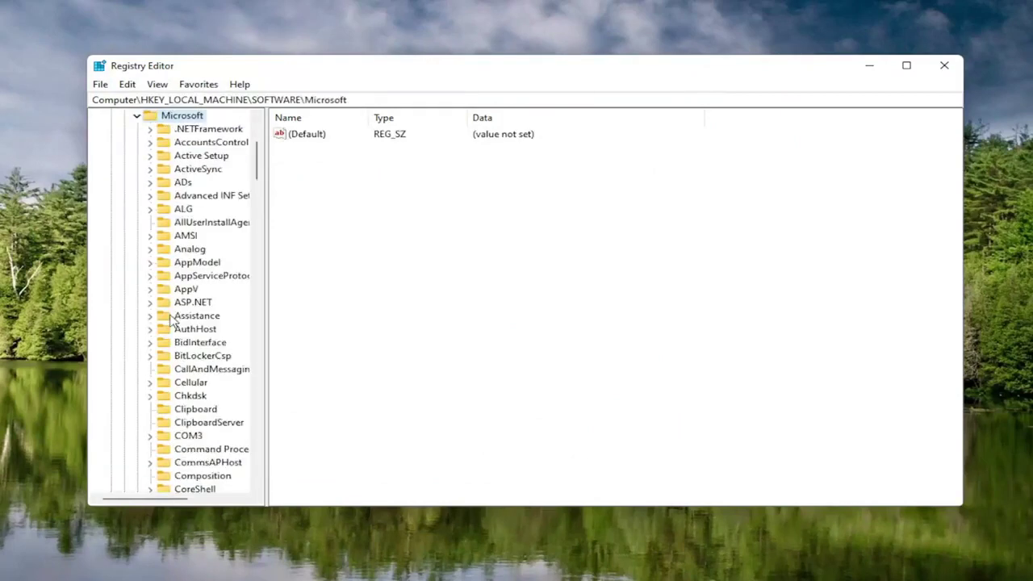
drag(266, 269, 334, 273)
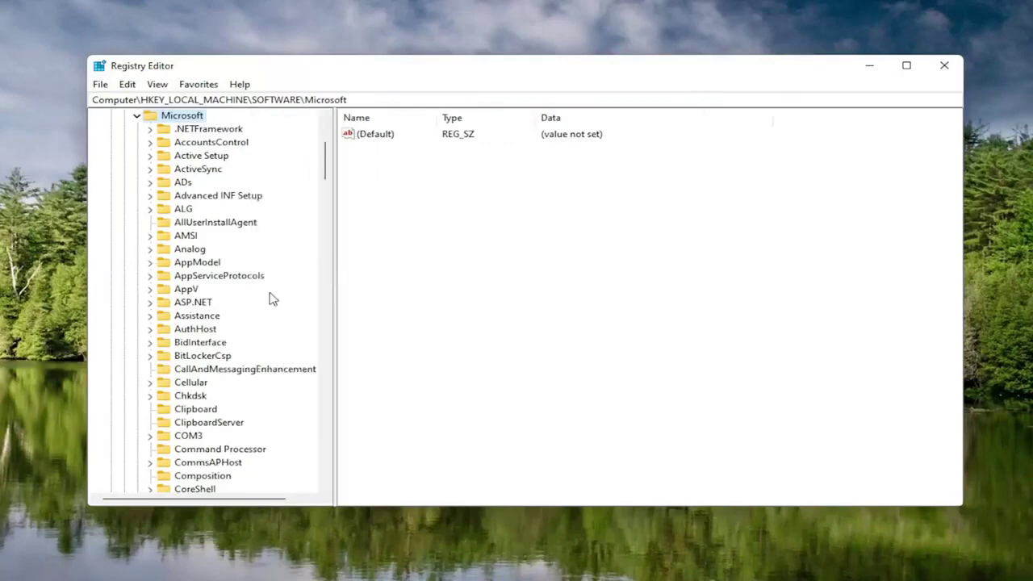
Expand the Windows NT key under Microsoft and its CurrentVersion subkey.
scroll(205, 355, down, 20)
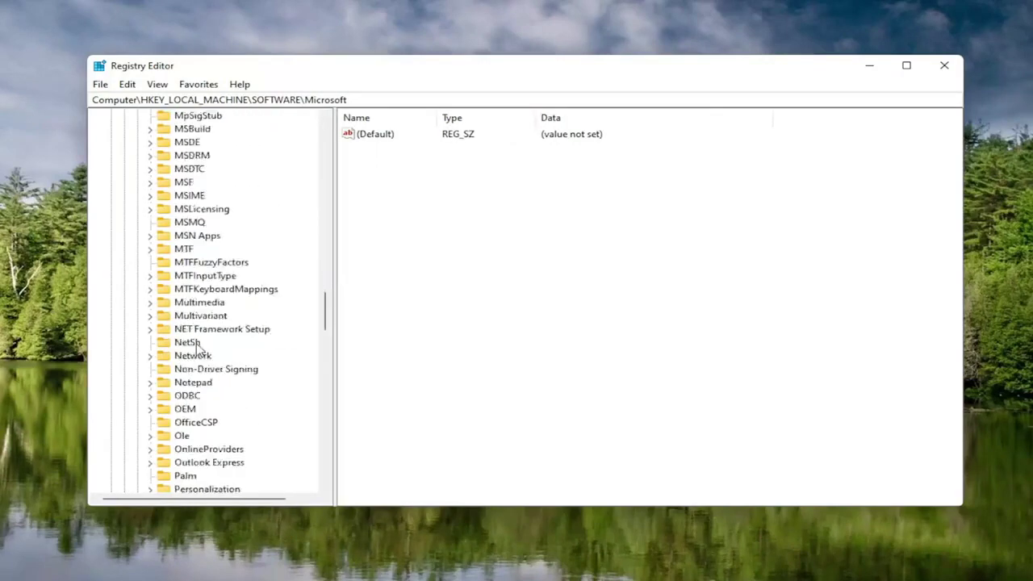
scroll(197, 345, down, 20)
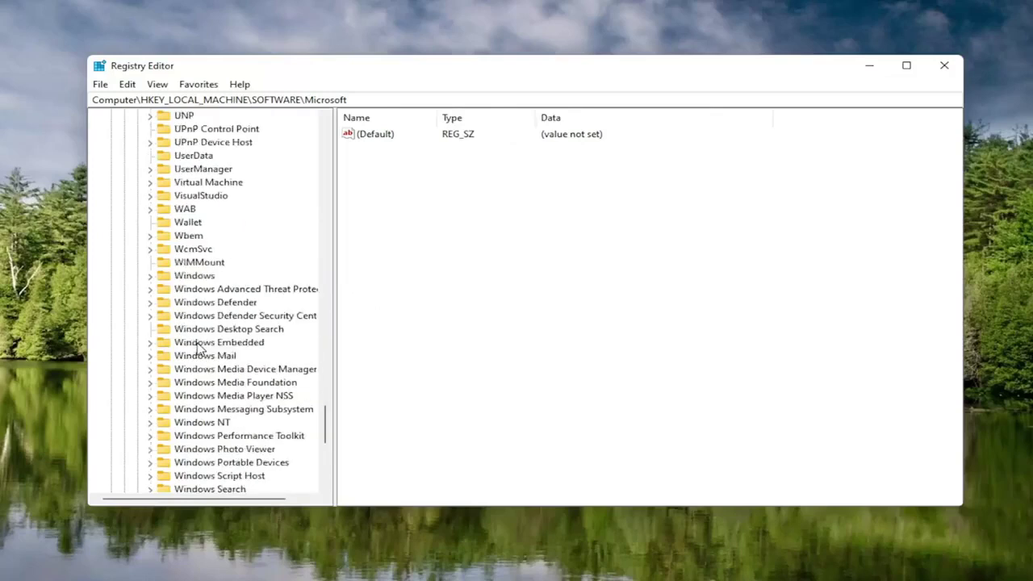
scroll(199, 355, down, 1)
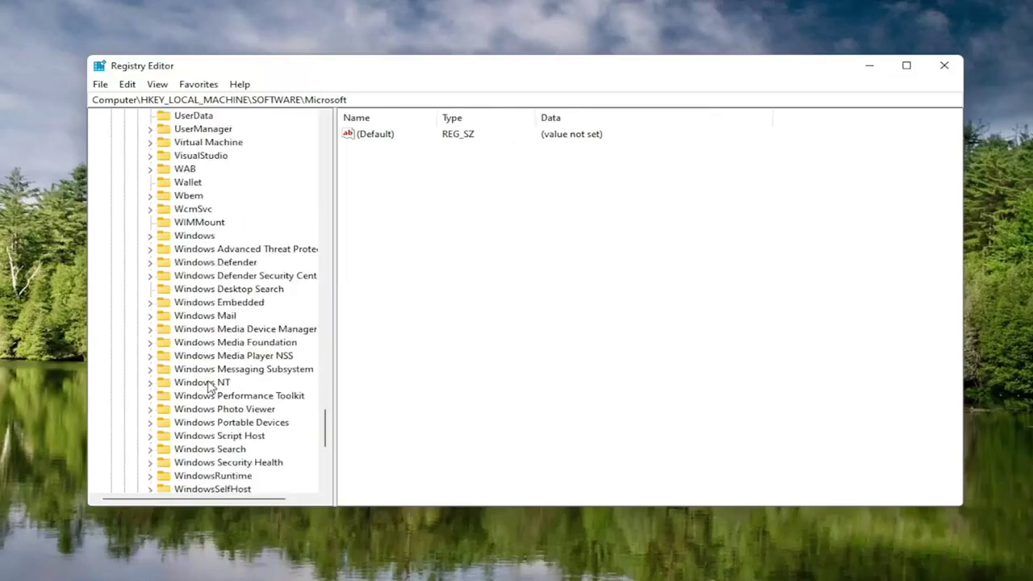
double_click(208, 383)
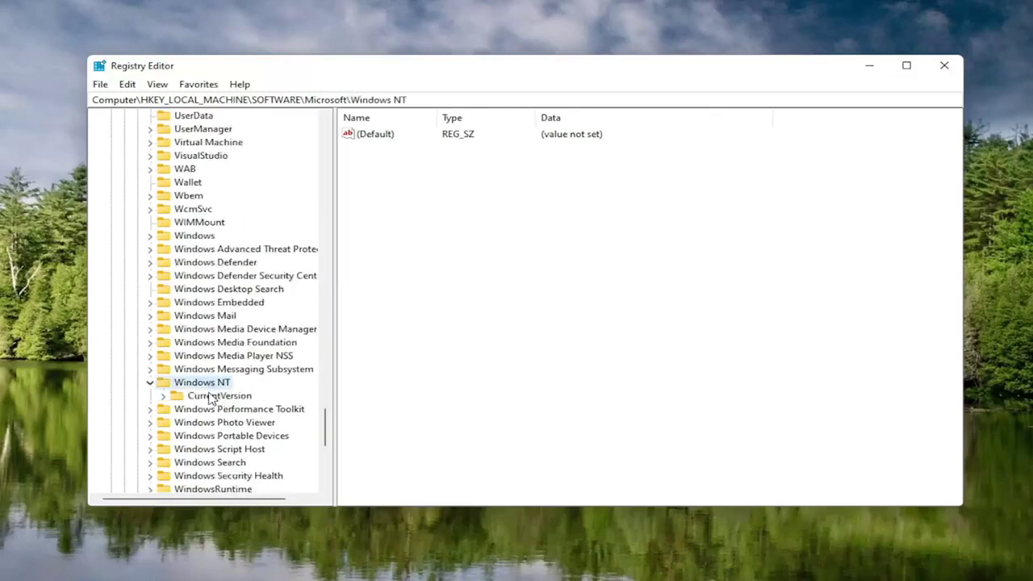
double_click(218, 395)
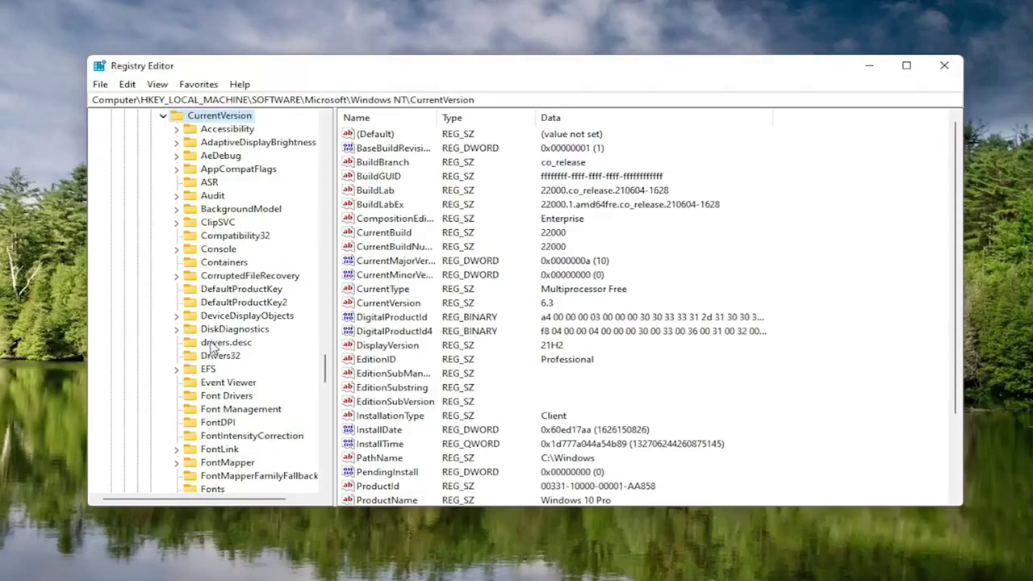
Open the Multimedia\SystemProfile key under CurrentVersion and widen the Name column of its values.
scroll(208, 347, down, 7)
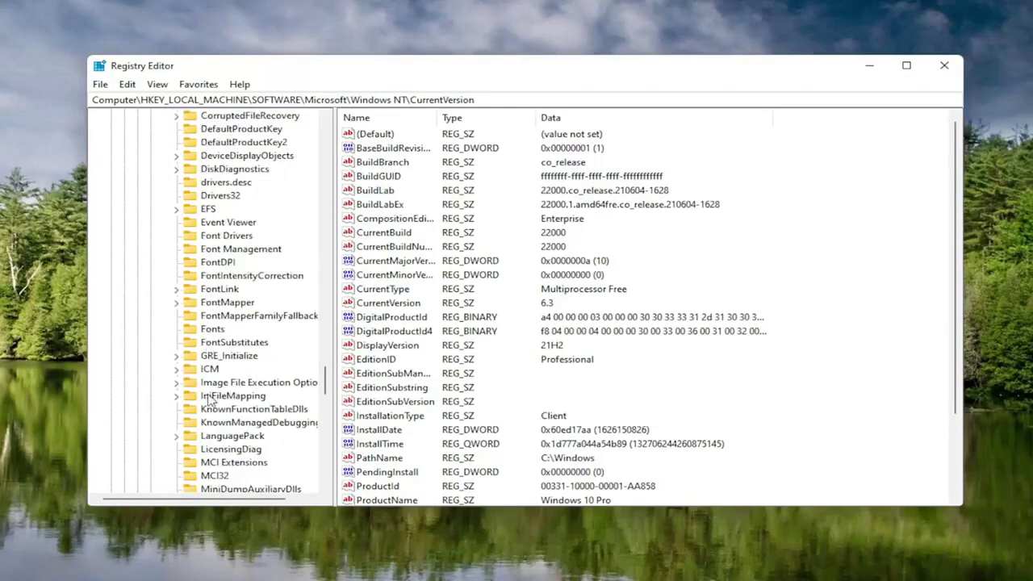
scroll(220, 407, down, 1)
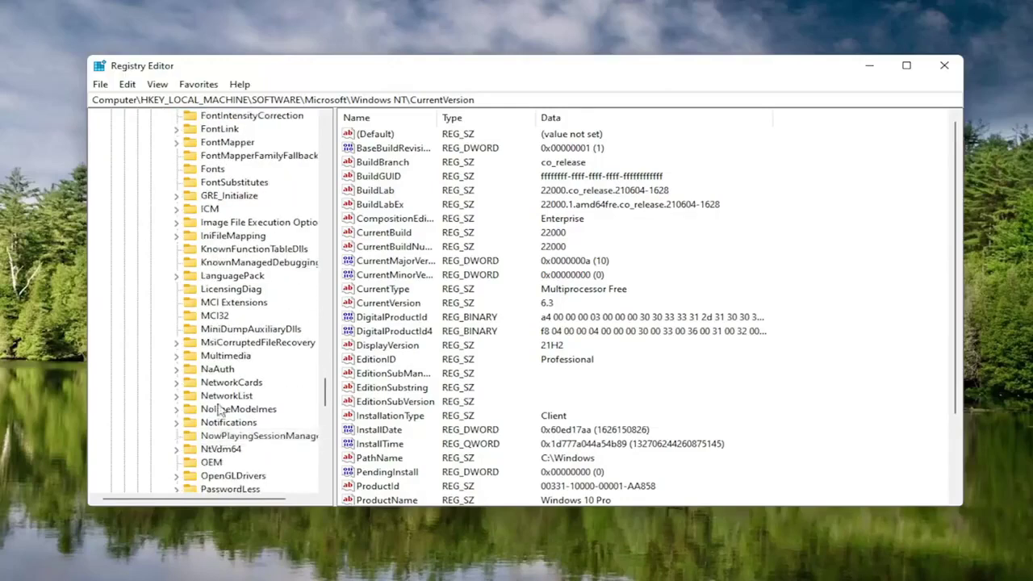
click(223, 359)
double_click(220, 358)
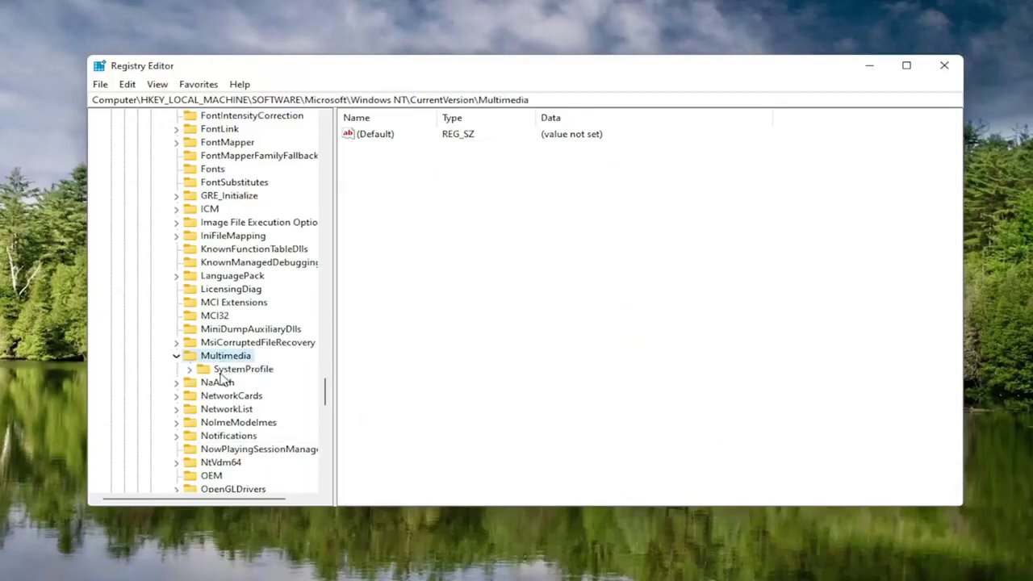
click(217, 372)
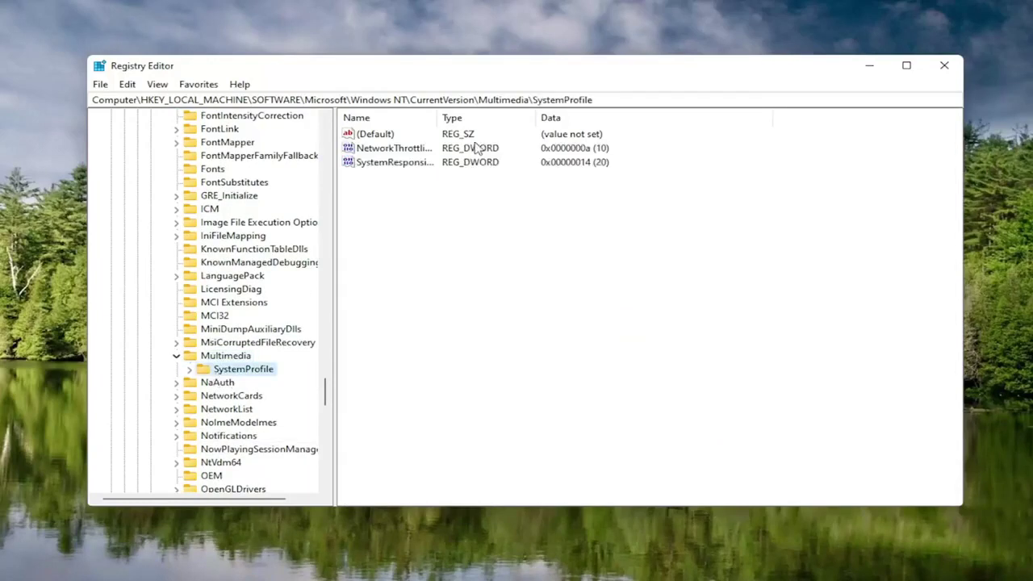
drag(440, 118, 535, 120)
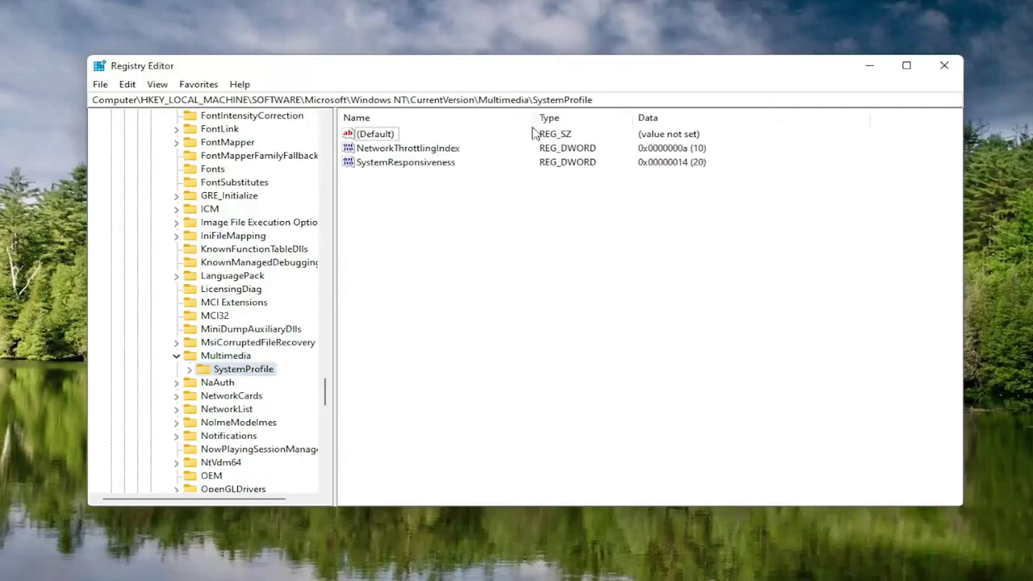
Set the NetworkThrottlingIndex DWORD value in SystemProfile to hexadecimal FFFFFFFF.
double_click(414, 151)
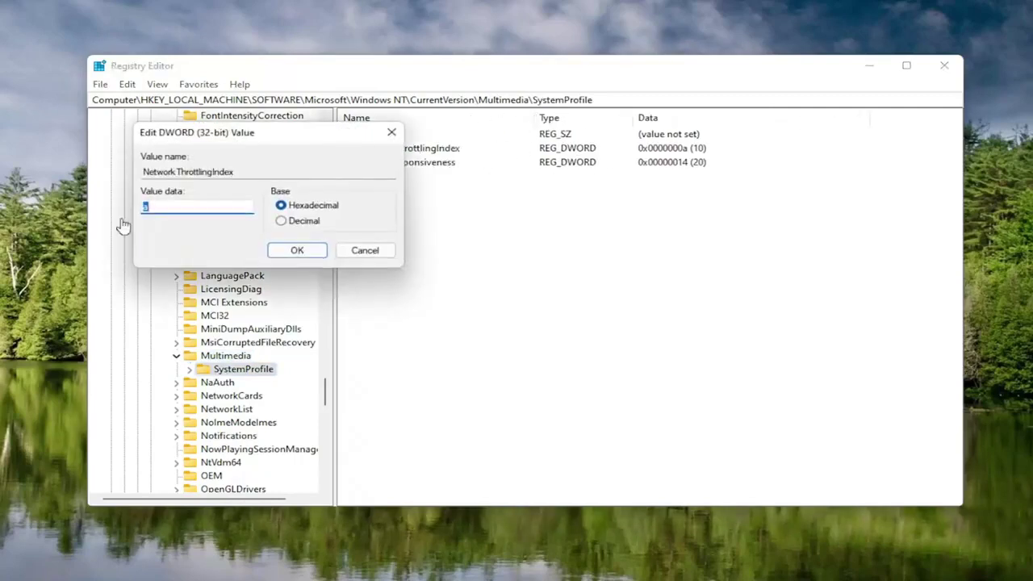
drag(218, 137, 521, 172)
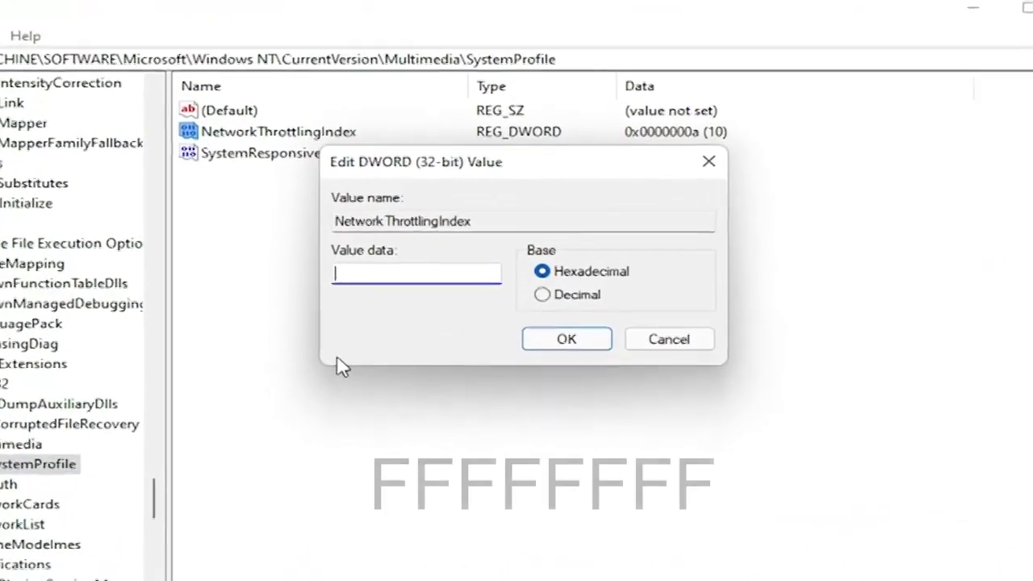
text(FF)
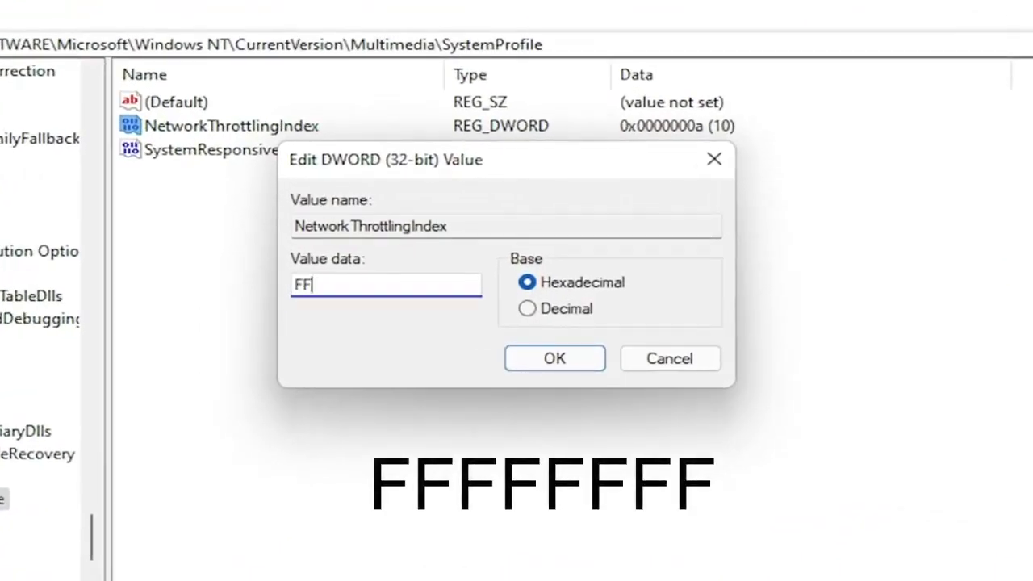
text(FFFFFF)
key(shift+Left)
key(shift+Left)
key(shift+Left)
key(shift+Left)
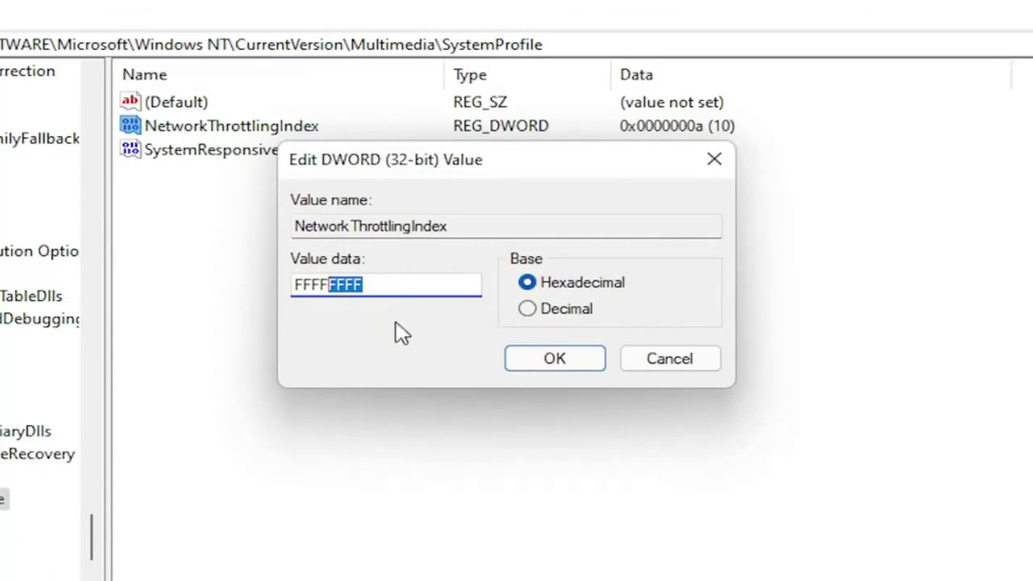
key(End)
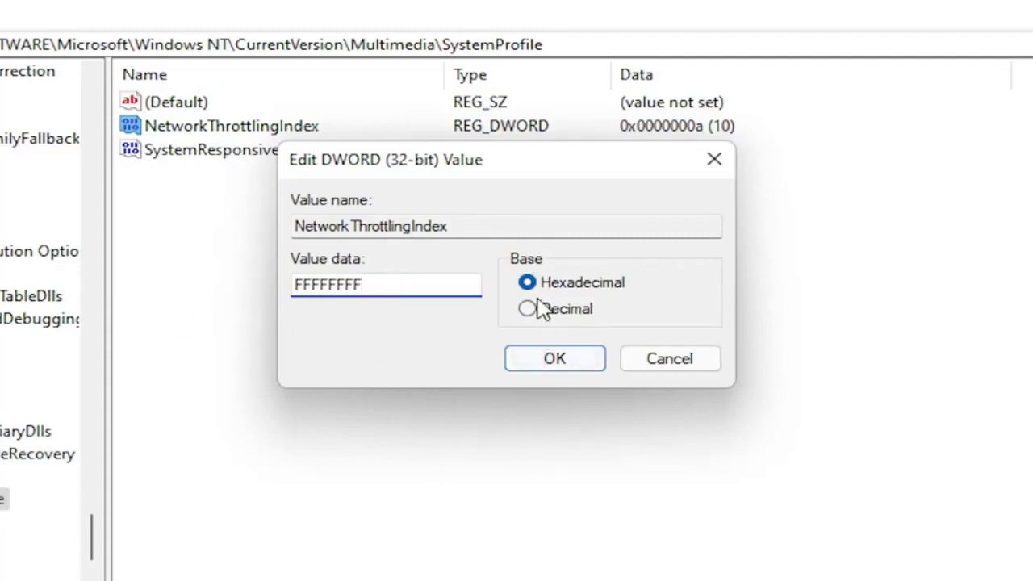
click(554, 359)
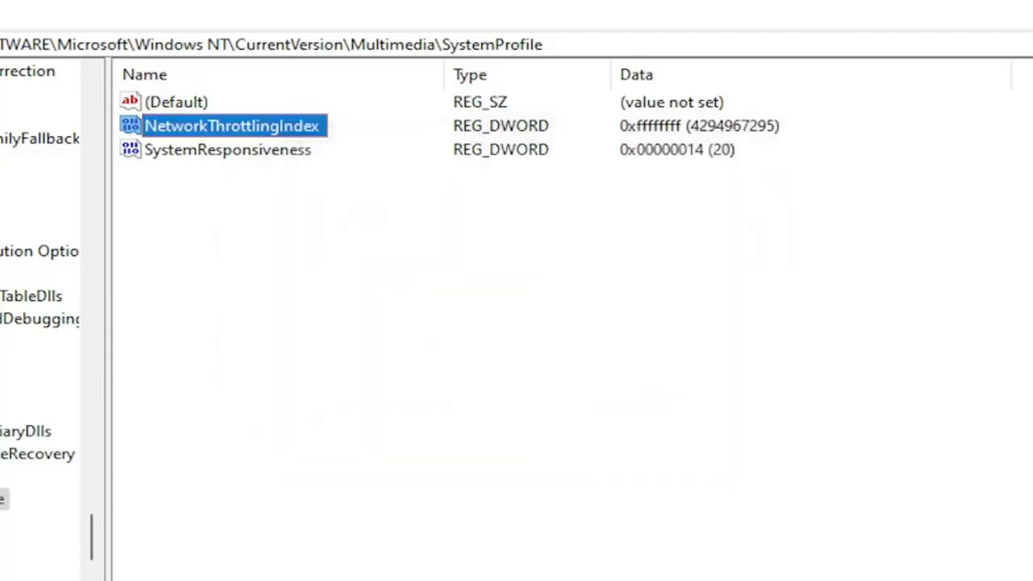
Collapse the expanded registry branches, including SOFTWARE and HKEY_LOCAL_MACHINE, back to the root keys.
key(BackSpace)
drag(91, 533, 129, 84)
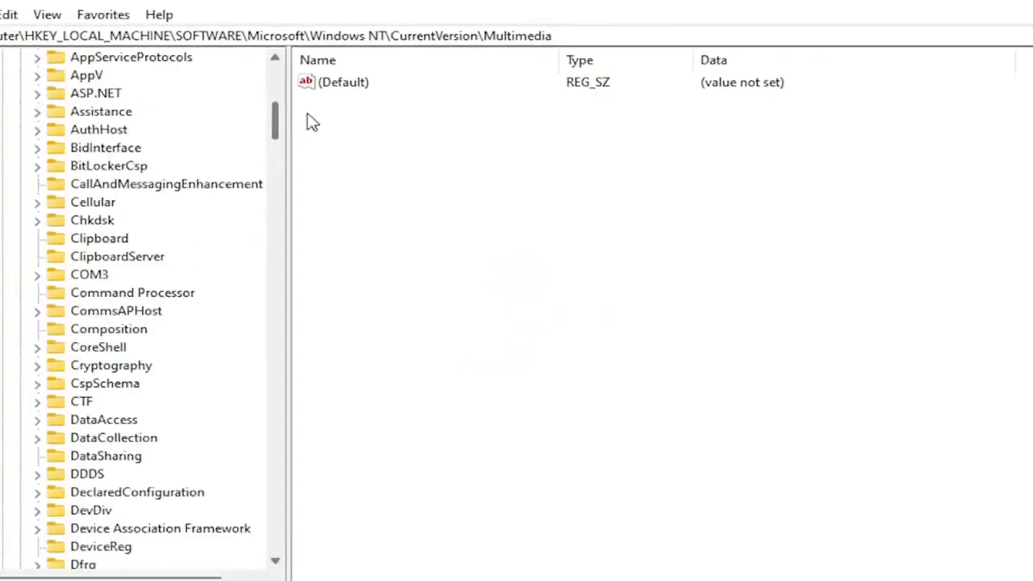
click(81, 309)
click(64, 189)
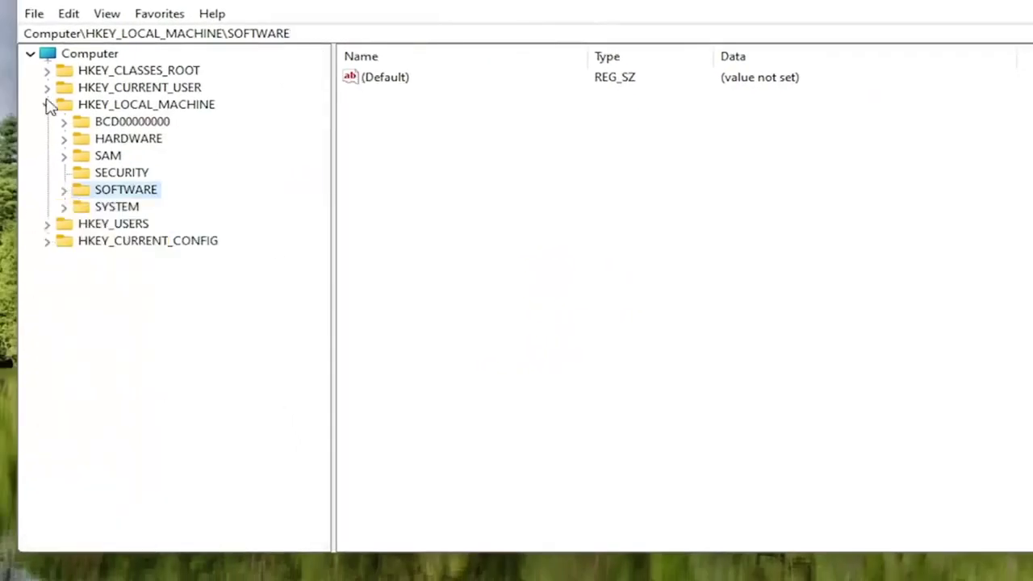
click(47, 105)
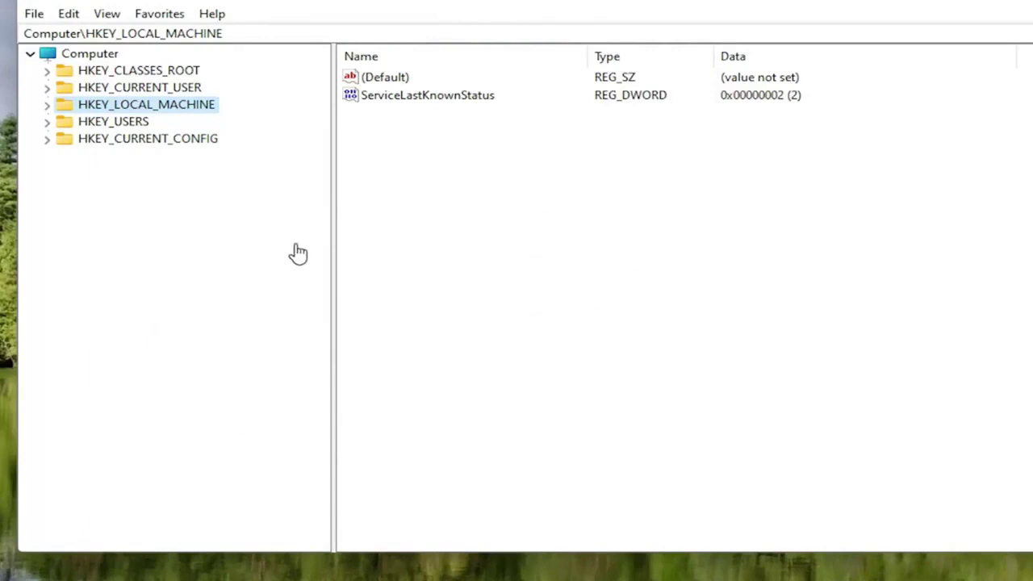
Expand HKEY_LOCAL_MACHINE and its SYSTEM\CurrentControlSet branch down to the contents of the Services key.
double_click(178, 107)
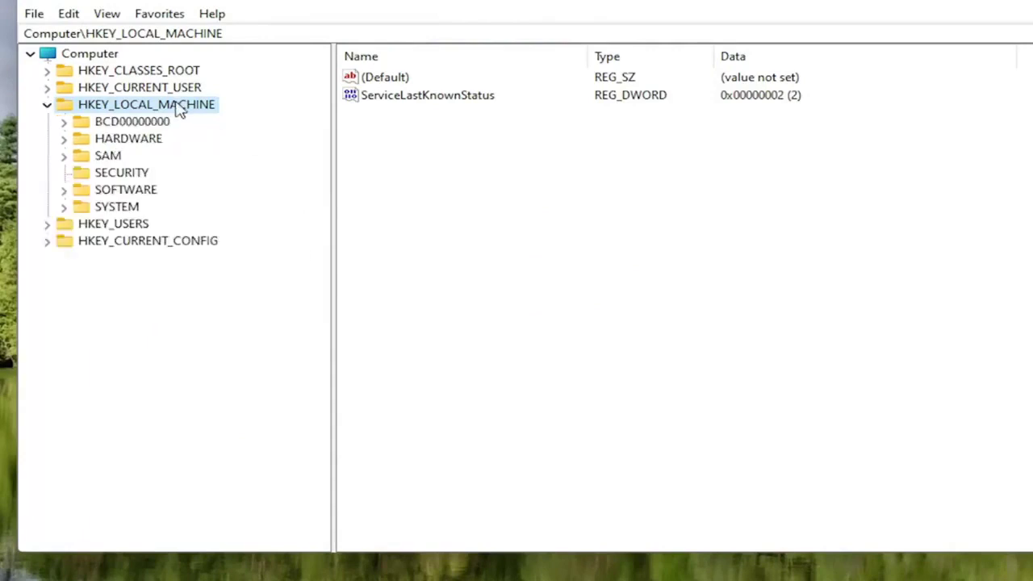
double_click(115, 207)
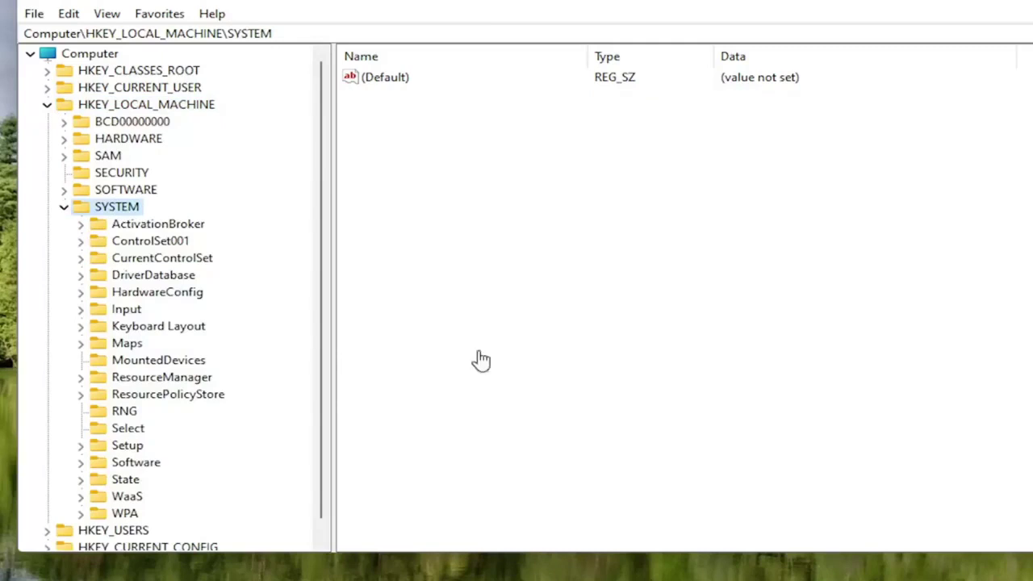
double_click(171, 265)
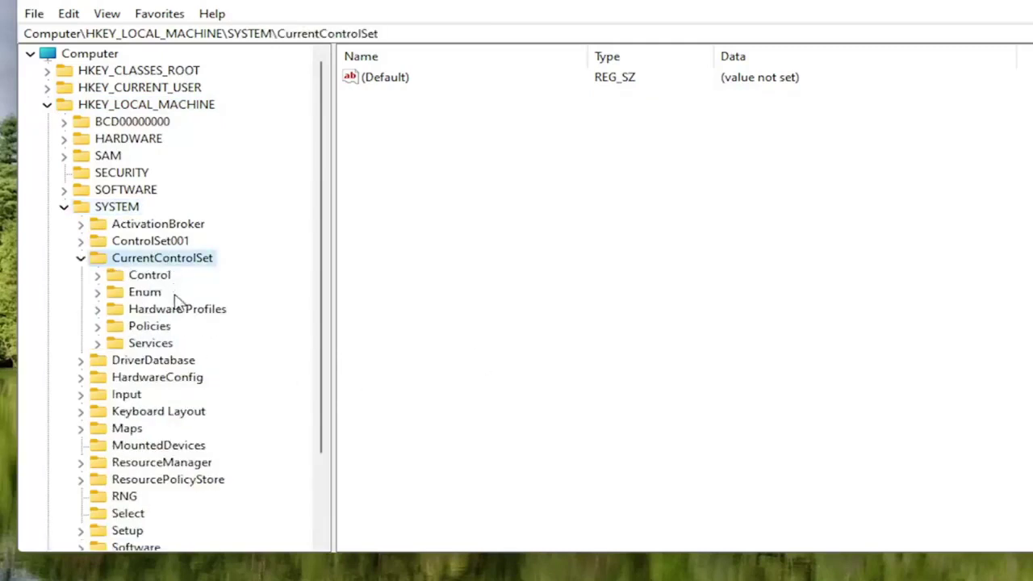
double_click(145, 344)
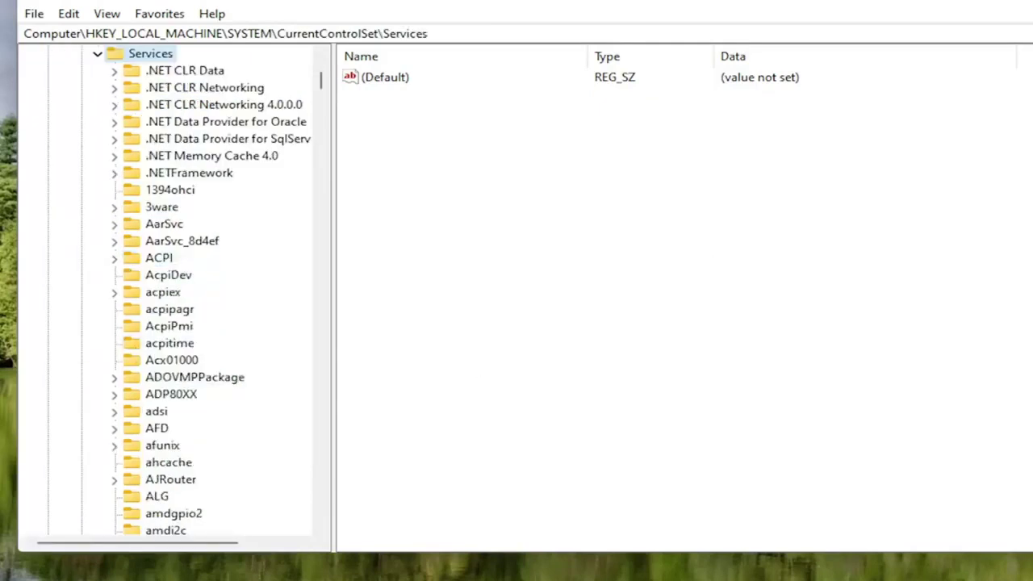
Find the Tcpip key under Services and expand it.
scroll(178, 364, down, 8)
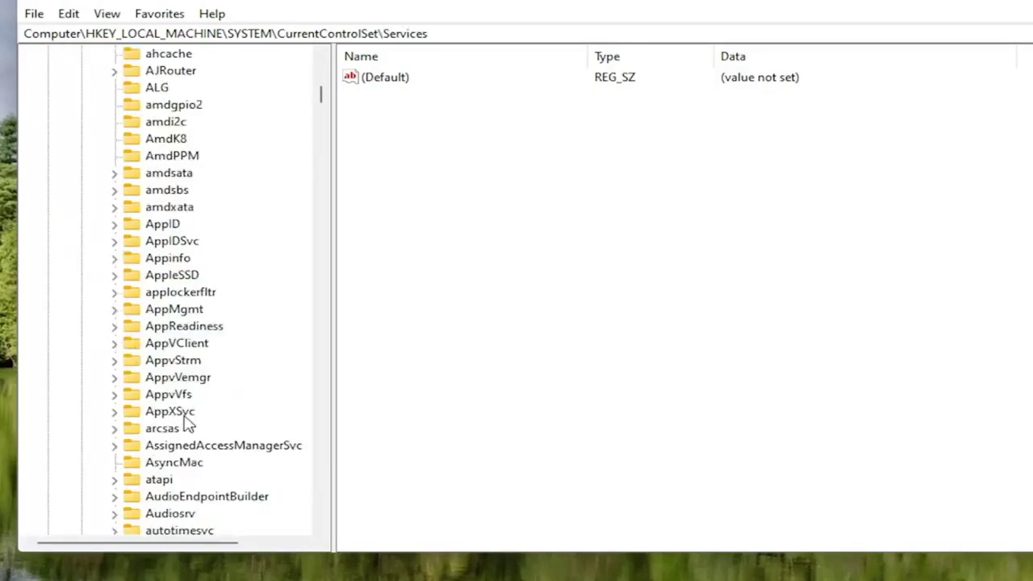
scroll(185, 426, down, 12)
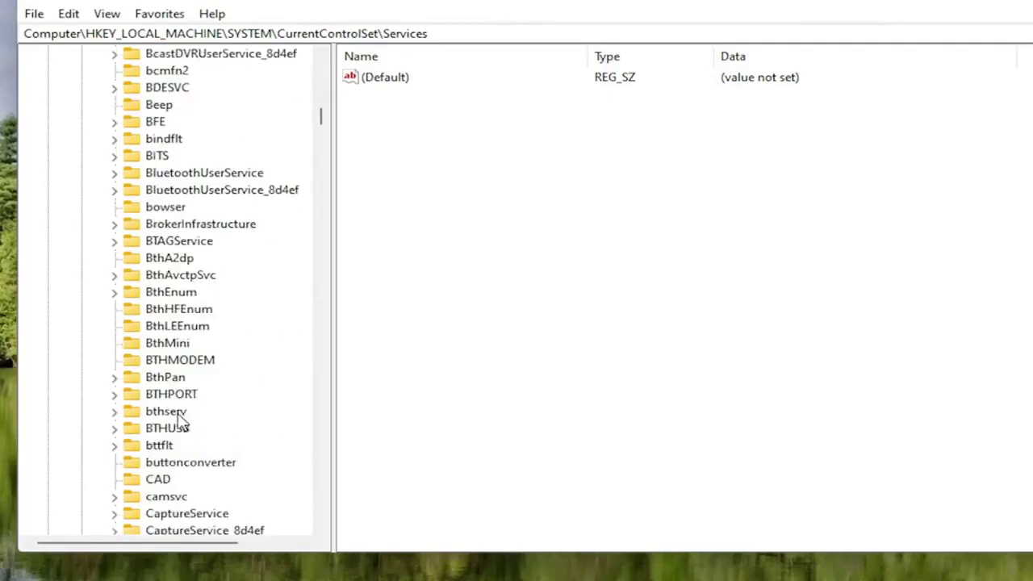
scroll(178, 413, down, 16)
click(179, 383)
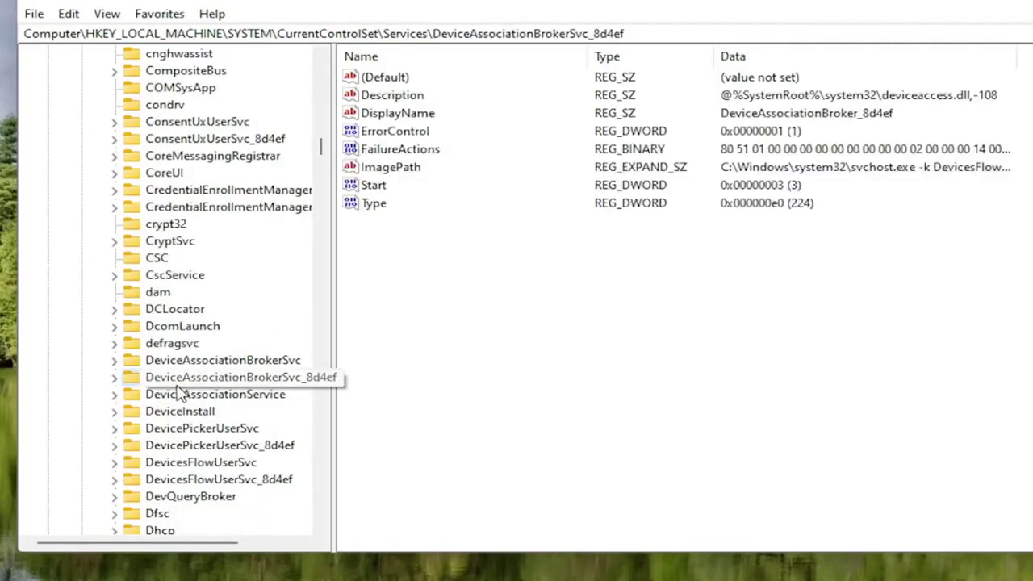
text(tc)
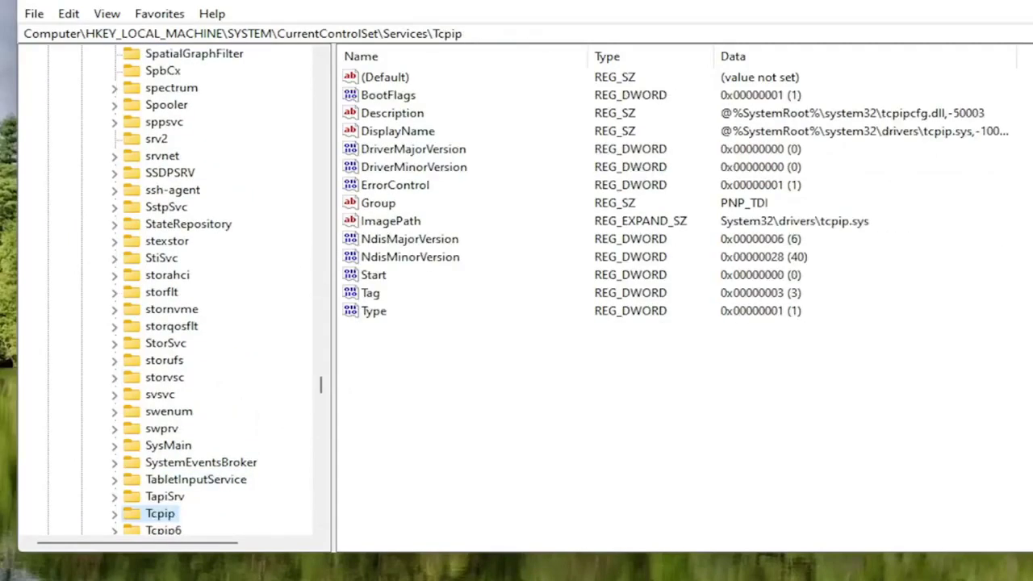
scroll(86, 396, down, 2)
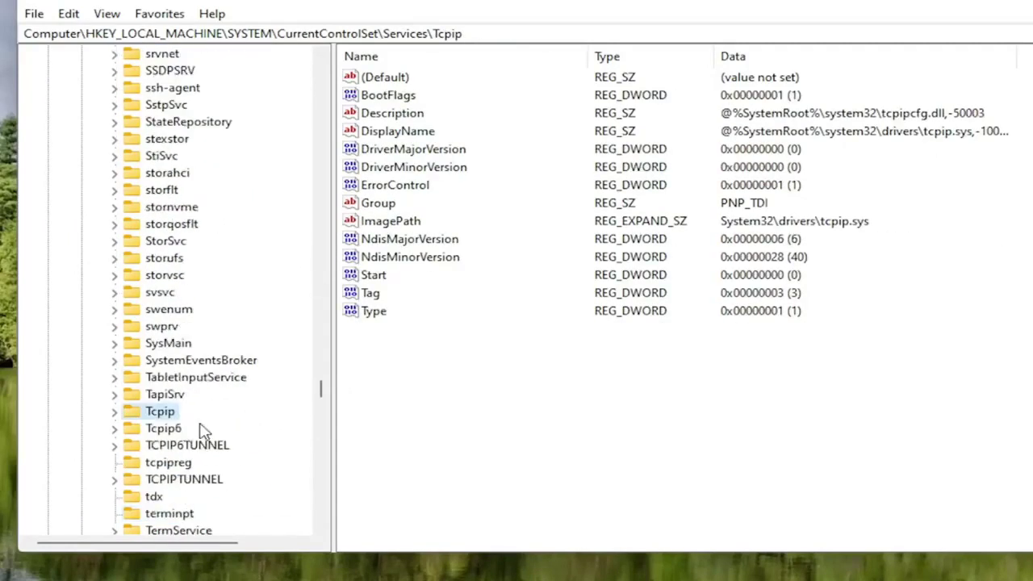
scroll(204, 432, down, 2)
double_click(147, 317)
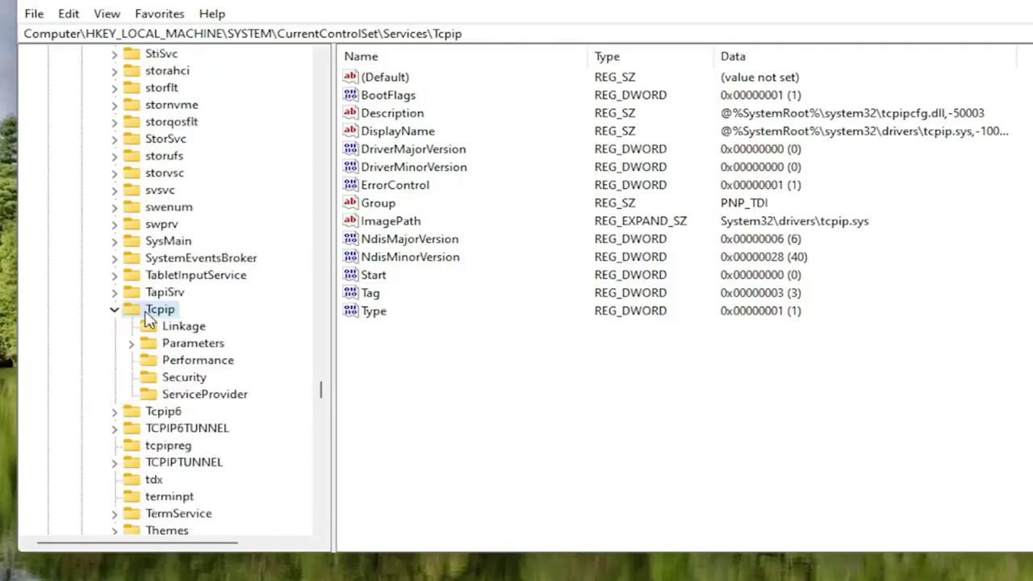
Expand Tcpip's Parameters key and its Interfaces subkey, and widen the registry tree pane for the interface names.
double_click(175, 345)
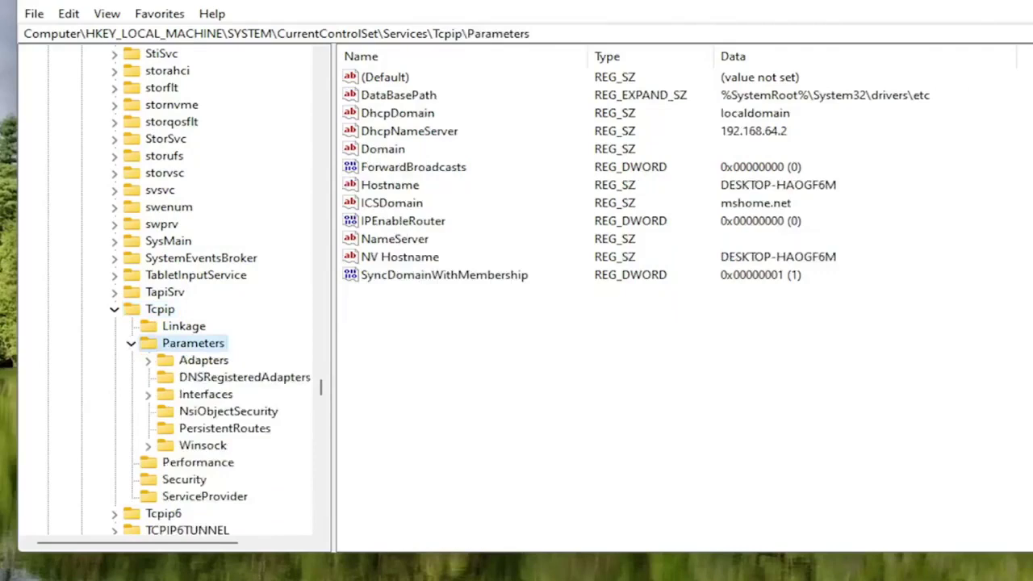
click(180, 395)
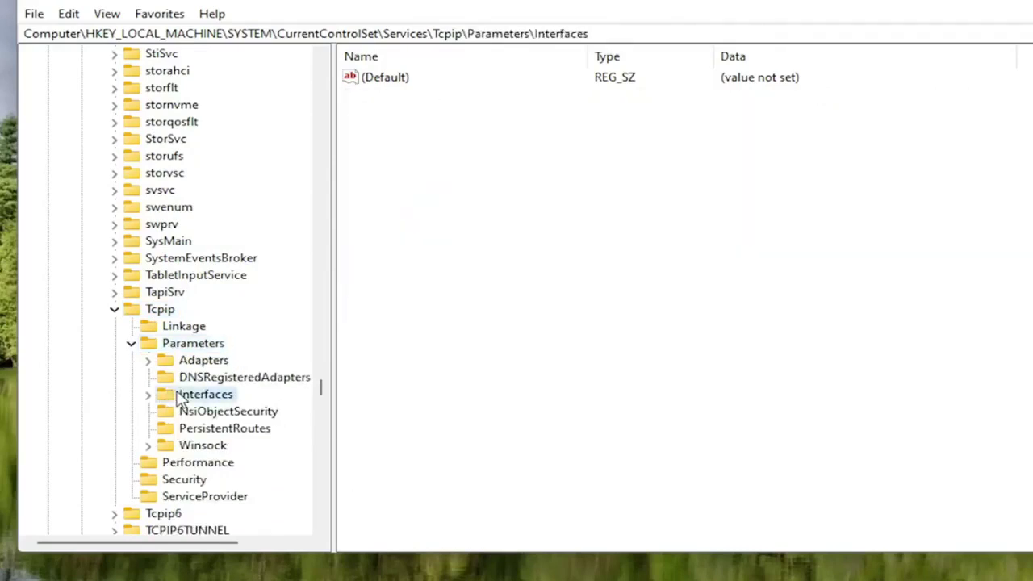
double_click(182, 395)
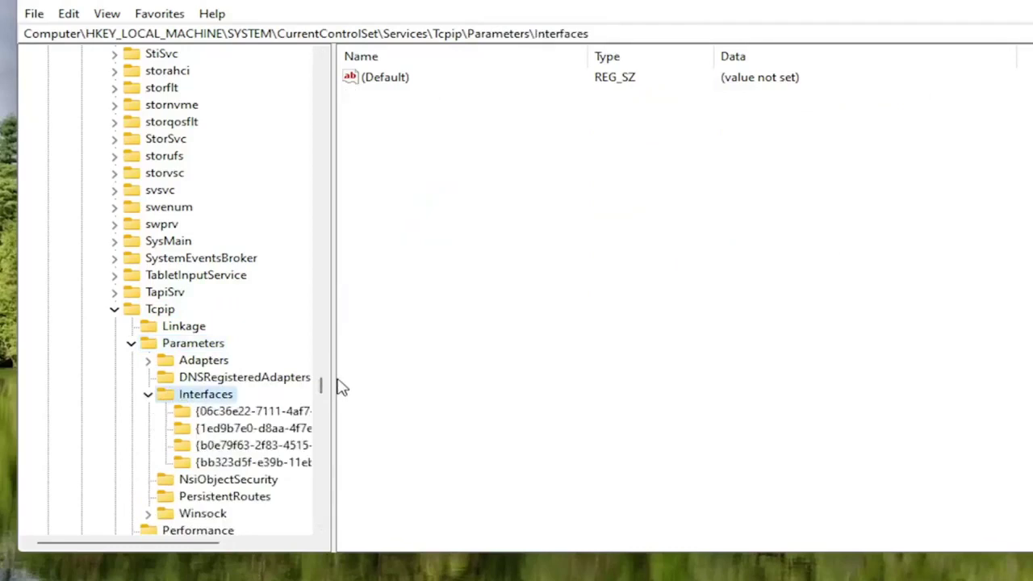
drag(333, 377, 391, 378)
Compare the values of the subkeys under Interfaces, checking which one holds the network adapter's DHCP and IP address entries.
click(274, 413)
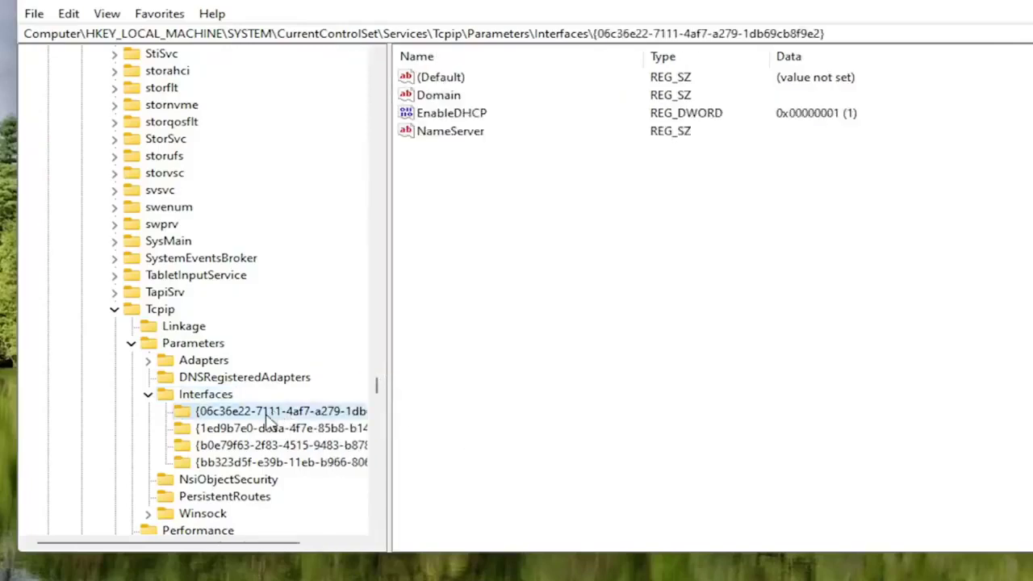
click(268, 429)
click(260, 446)
click(256, 462)
click(250, 445)
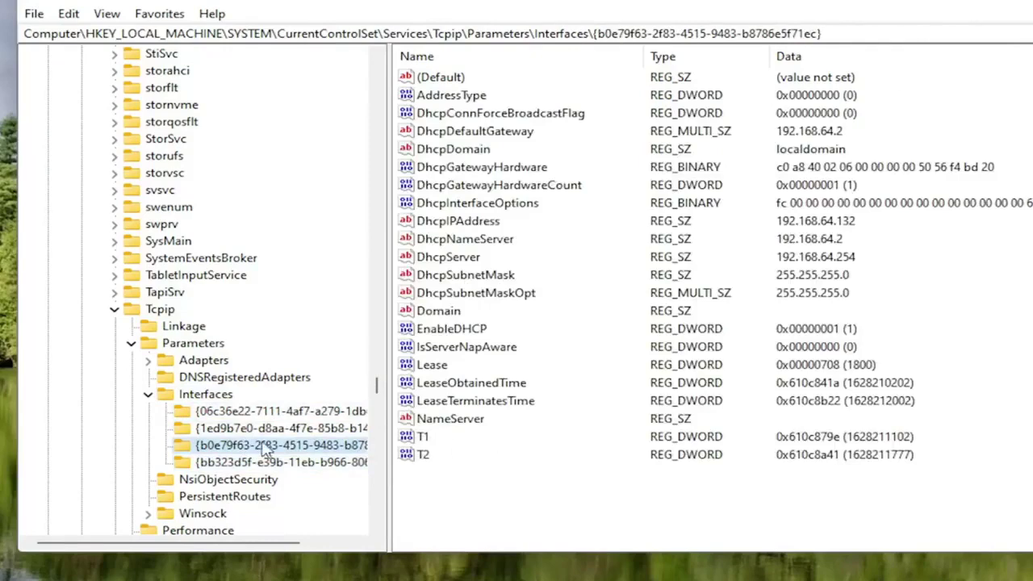
click(230, 463)
click(230, 429)
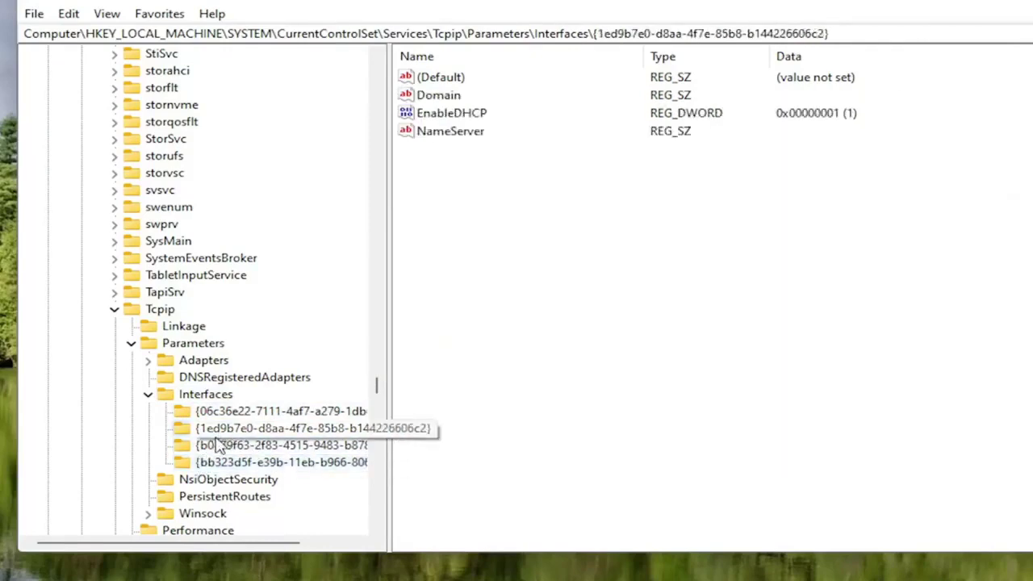
click(230, 446)
click(230, 411)
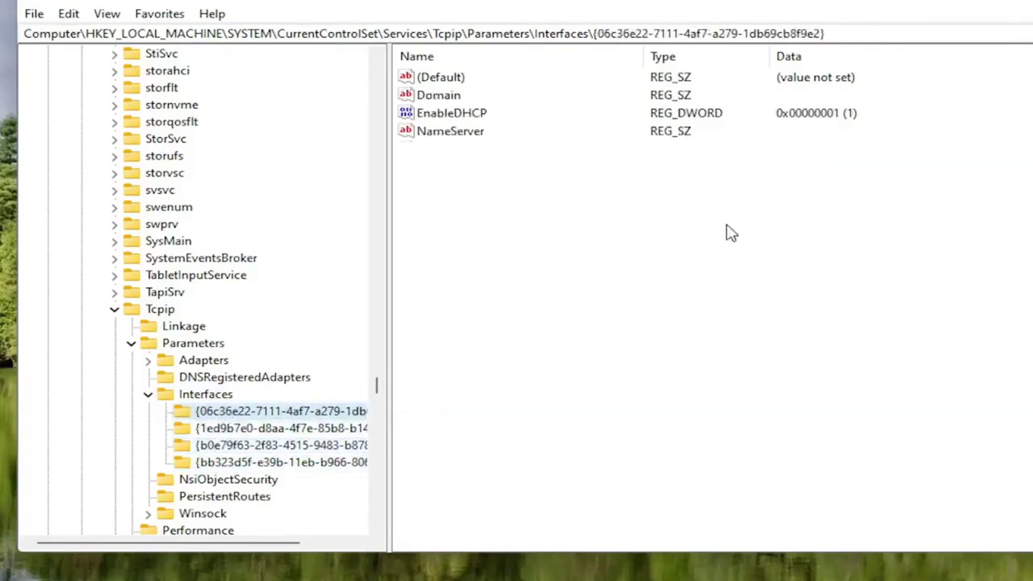
click(242, 446)
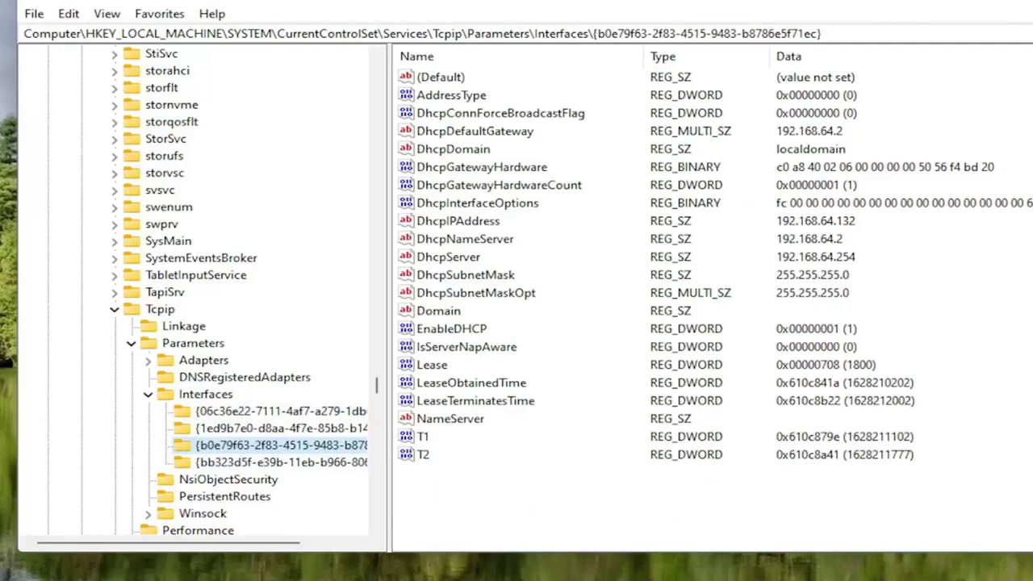
right_click(444, 490)
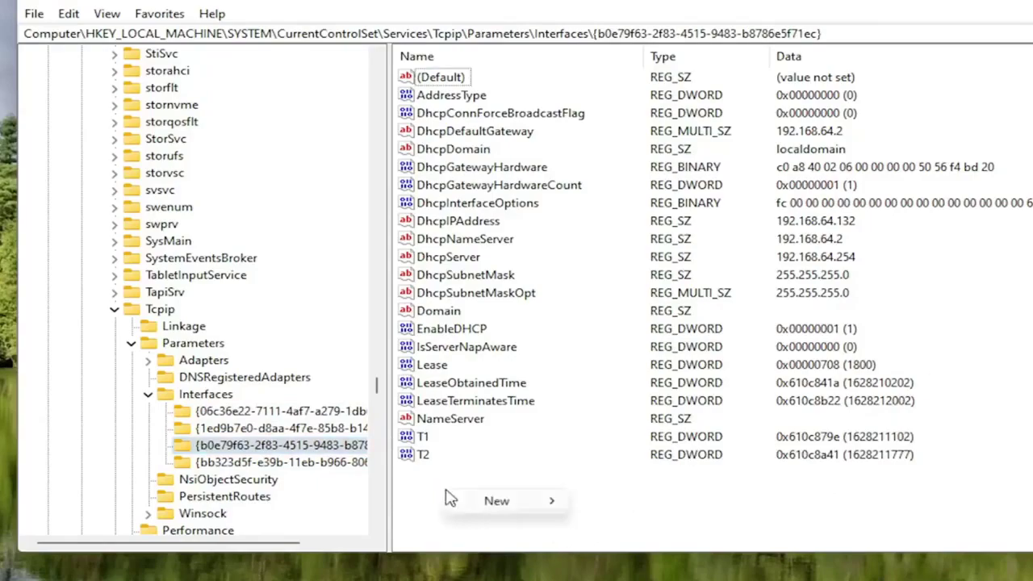
mouse_move(507, 502)
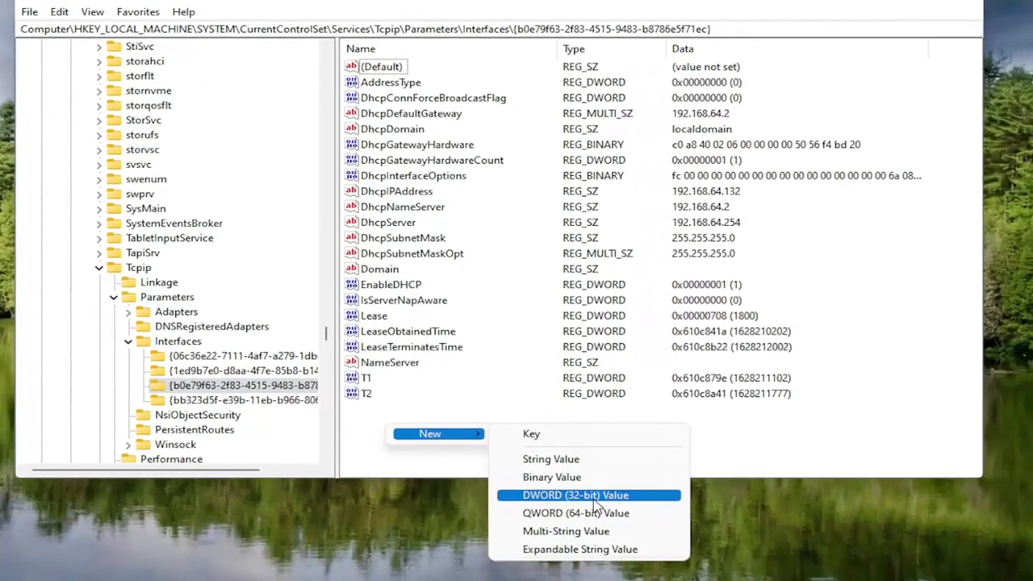
click(594, 495)
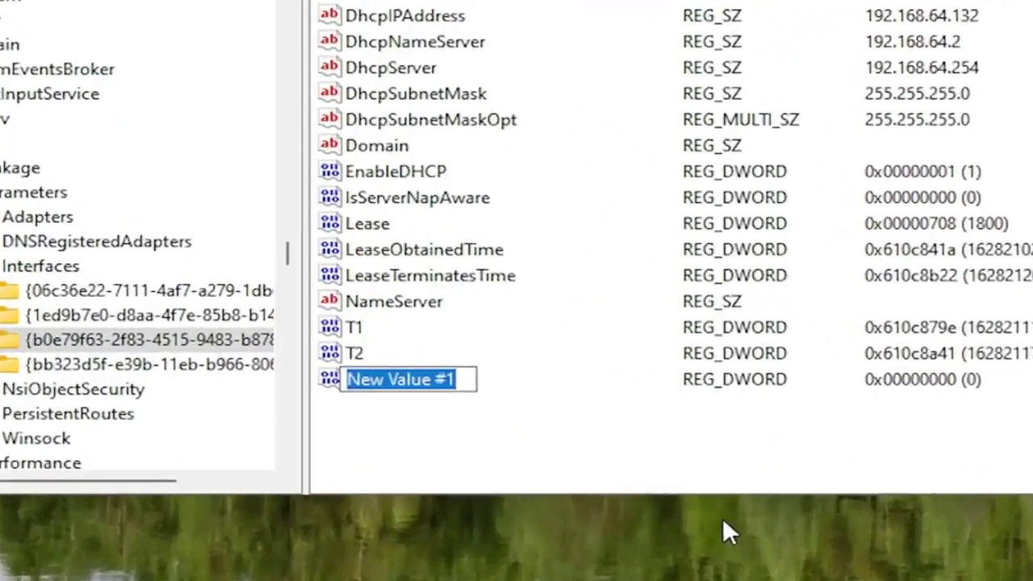
text(TCP)
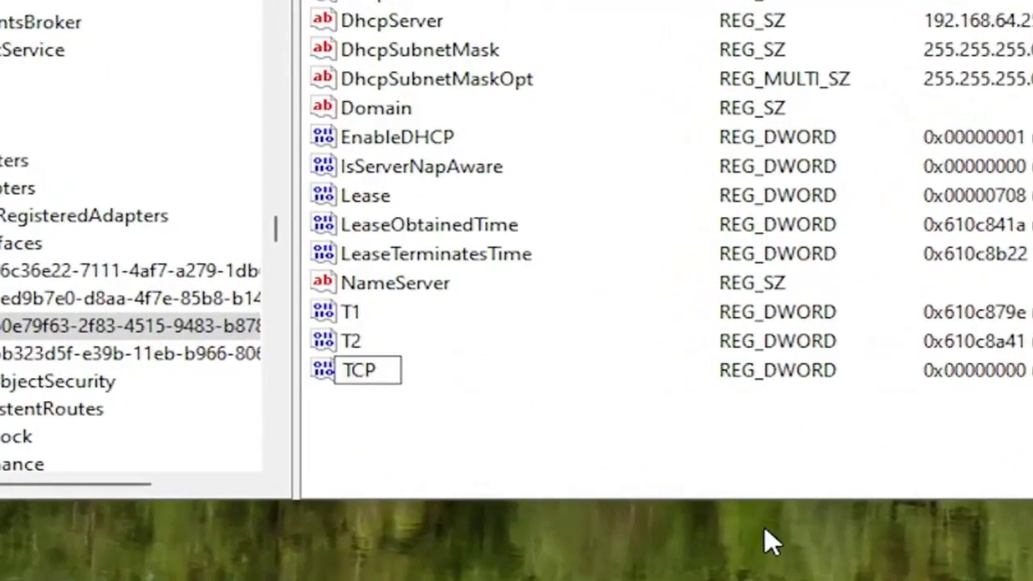
text(ack)
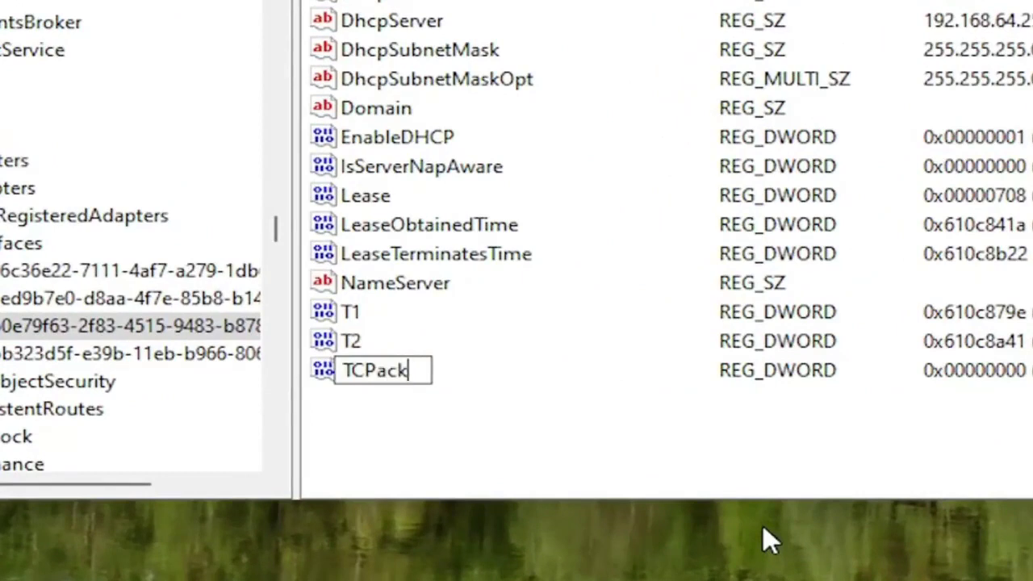
text(Freq)
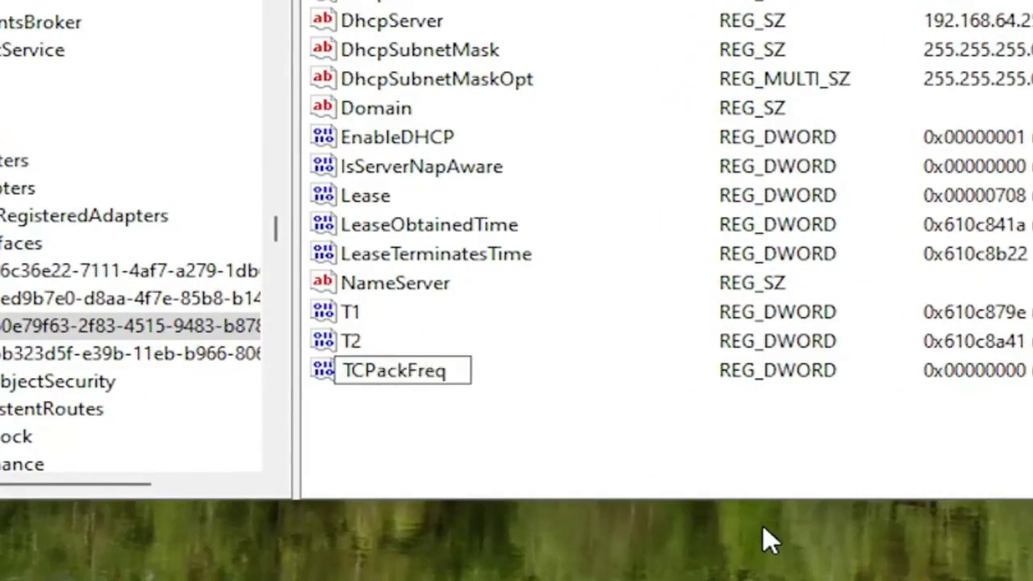
text(uebnc)
key(BackSpace)
key(BackSpace)
key(BackSpace)
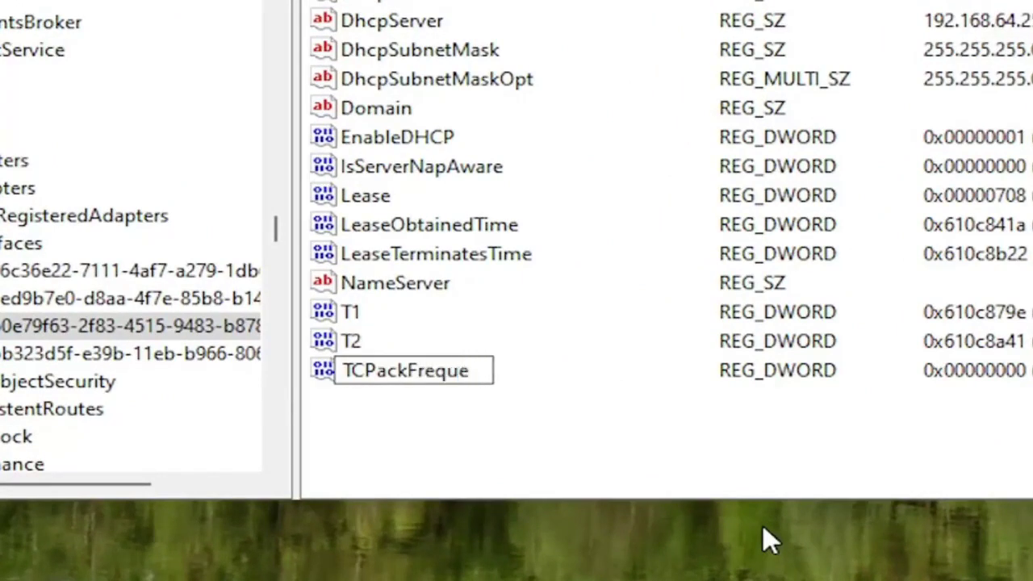
text(ncy)
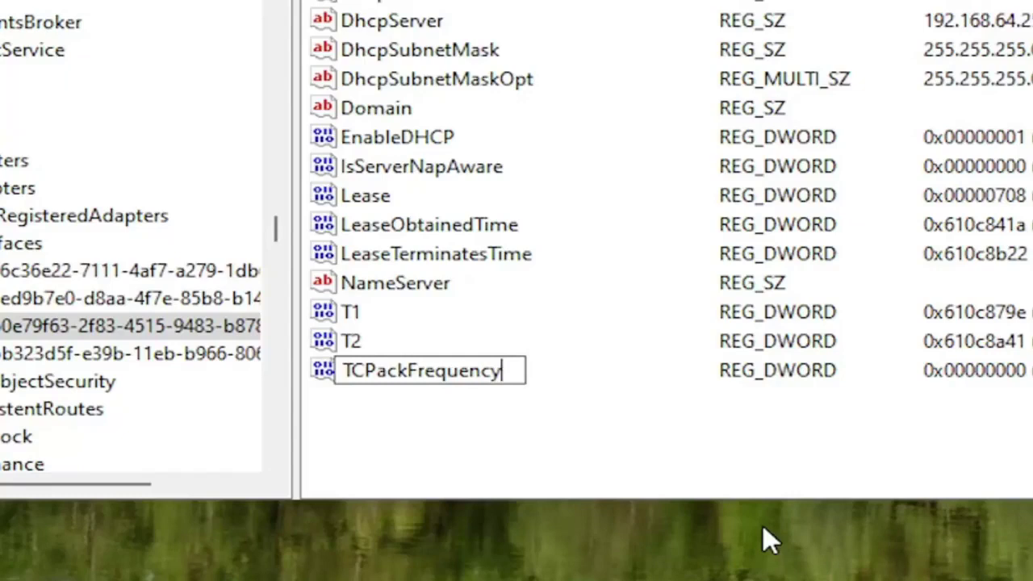
key(Return)
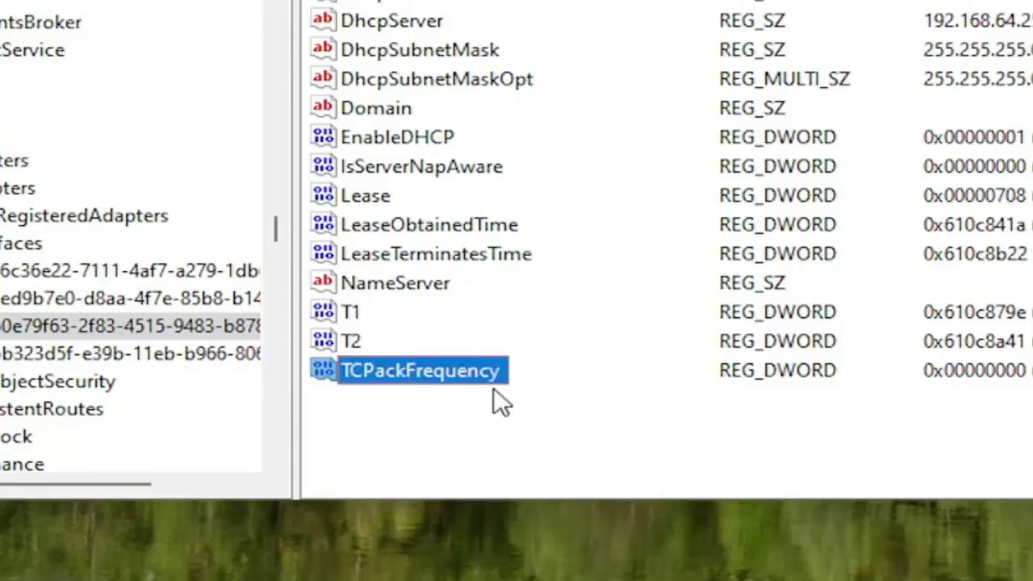
click(435, 421)
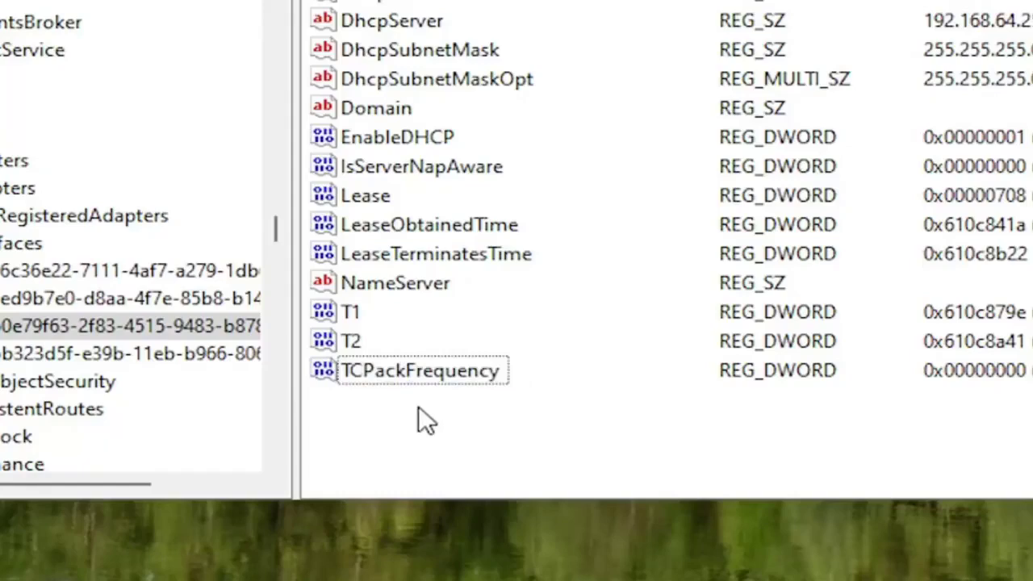
Create another DWORD (32-bit) value named TCPNoDelay in the same interface key.
right_click(418, 409)
mouse_move(454, 416)
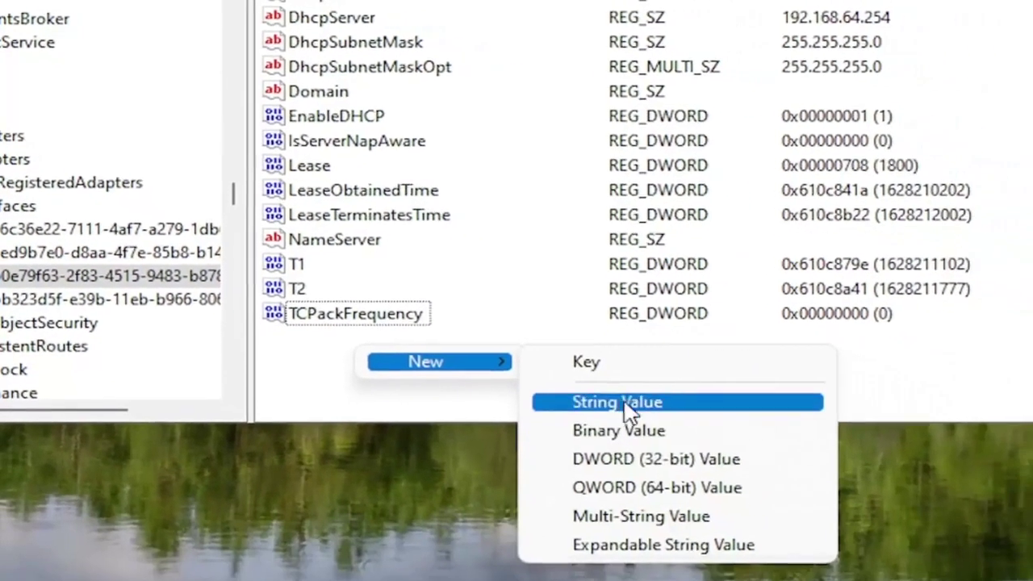
click(687, 502)
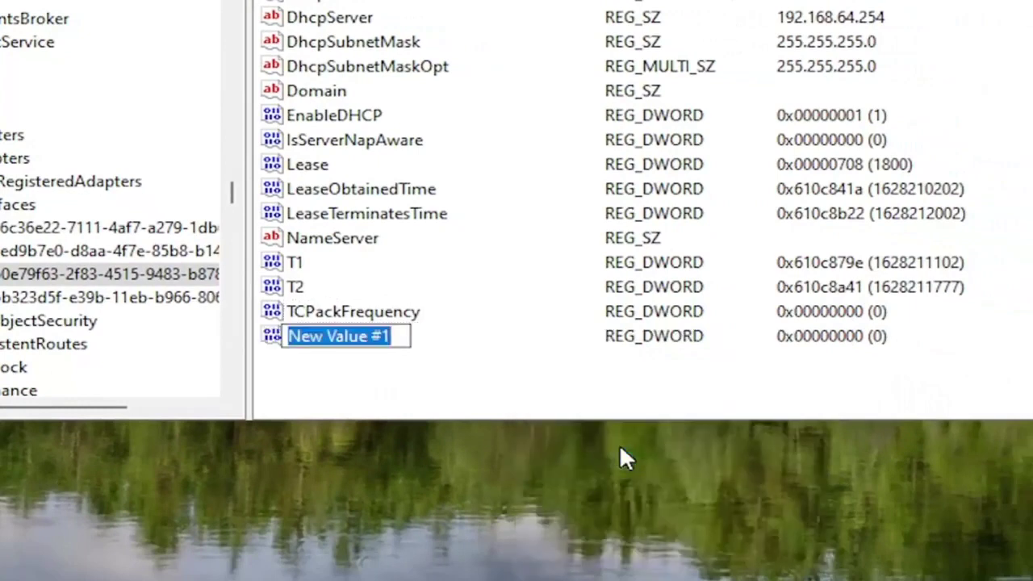
text(TCP)
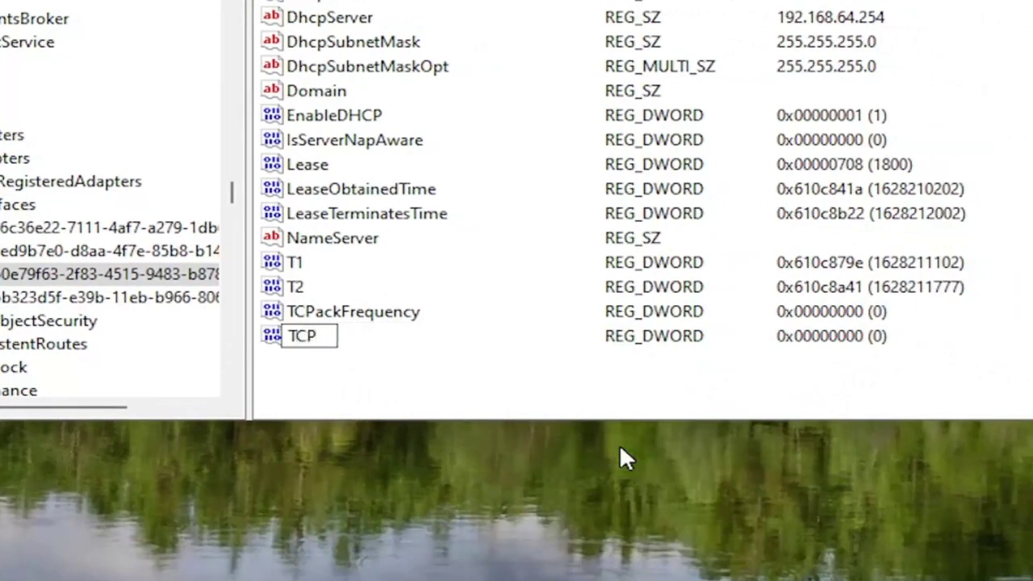
text(NoDelay)
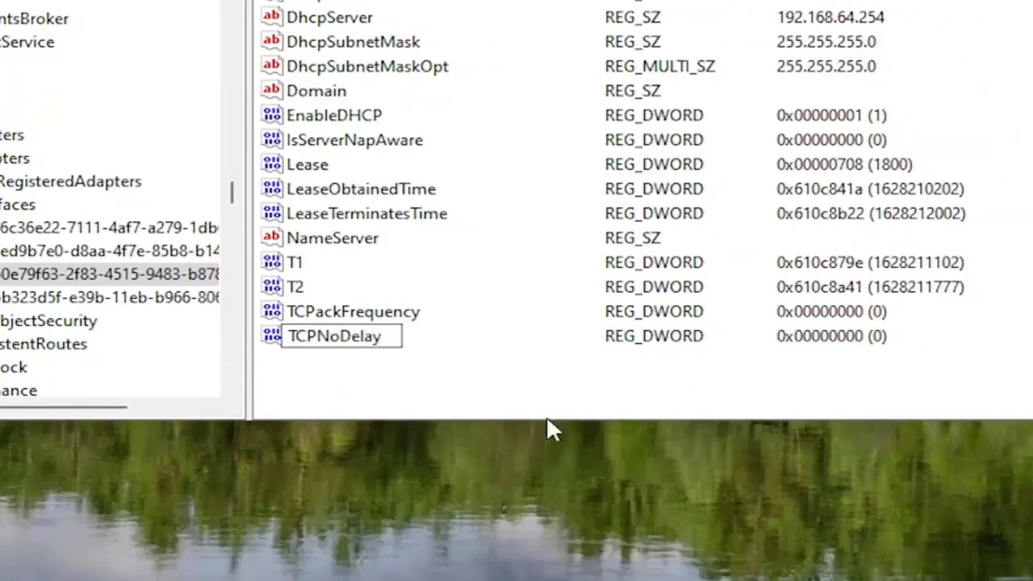
key(Return)
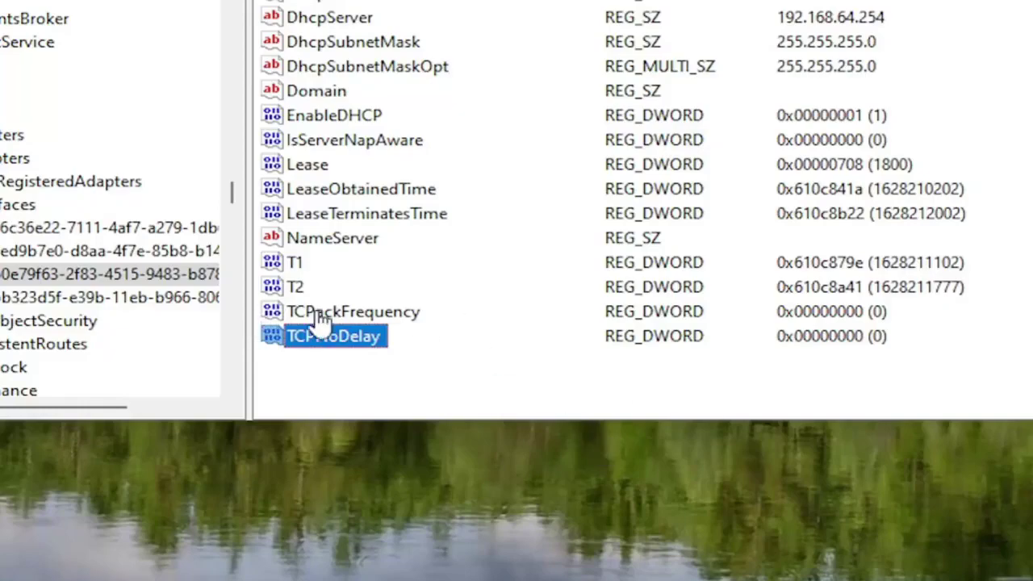
double_click(383, 315)
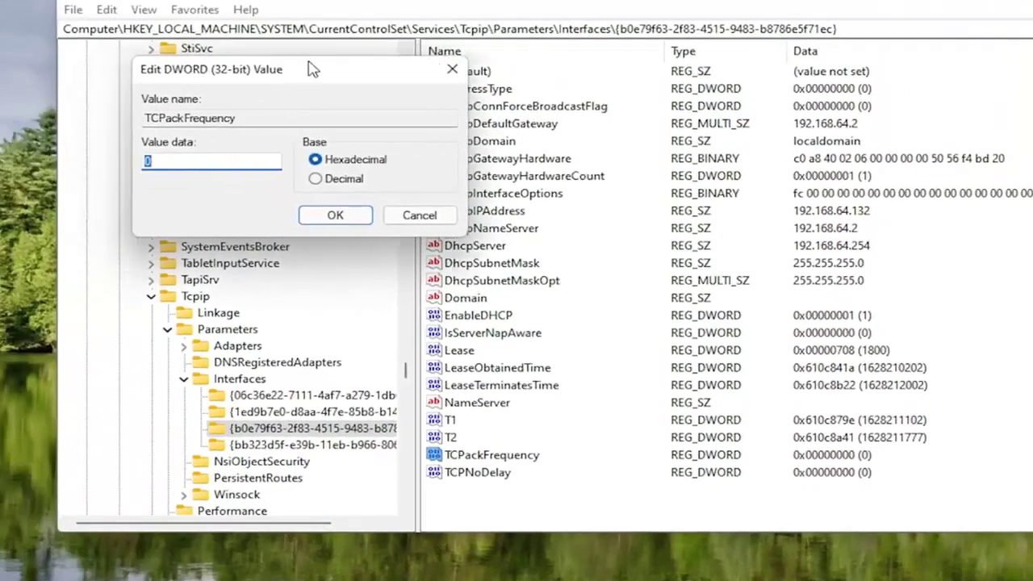
drag(312, 69, 627, 185)
text(1)
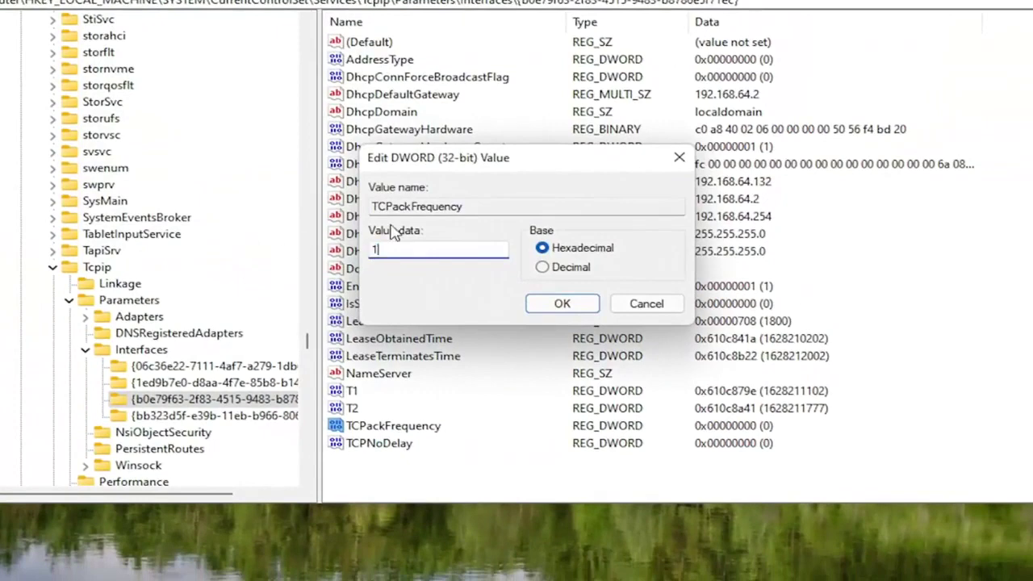
click(539, 302)
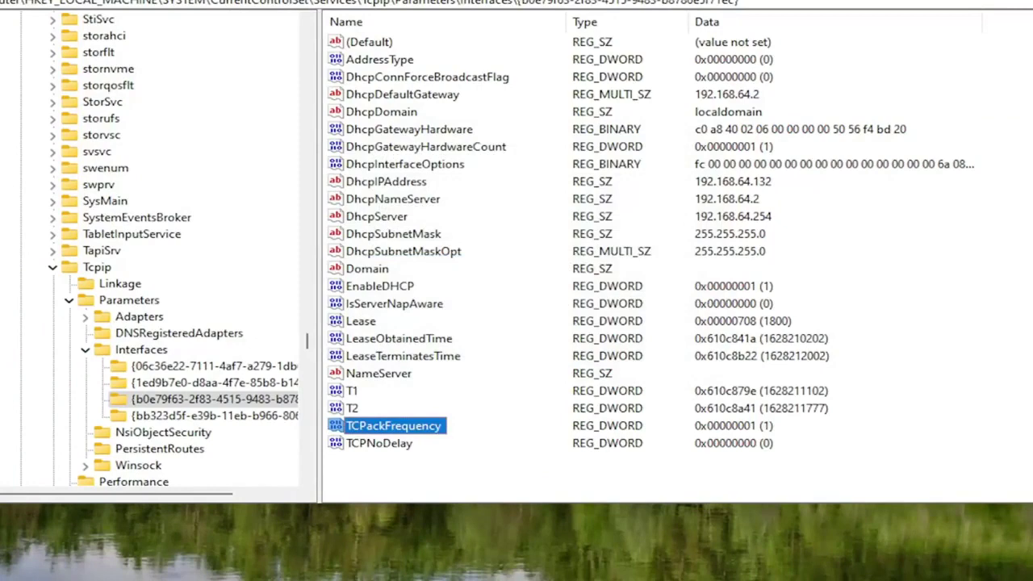
Set the TCPNoDelay value in the same interface key to 1, in hexadecimal base.
double_click(380, 449)
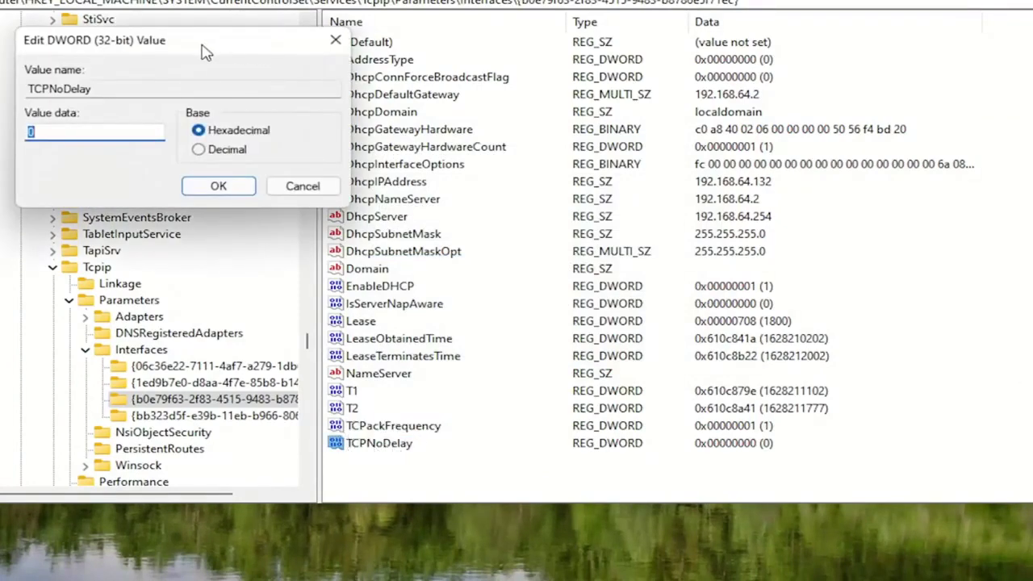
drag(206, 51, 482, 171)
text(1)
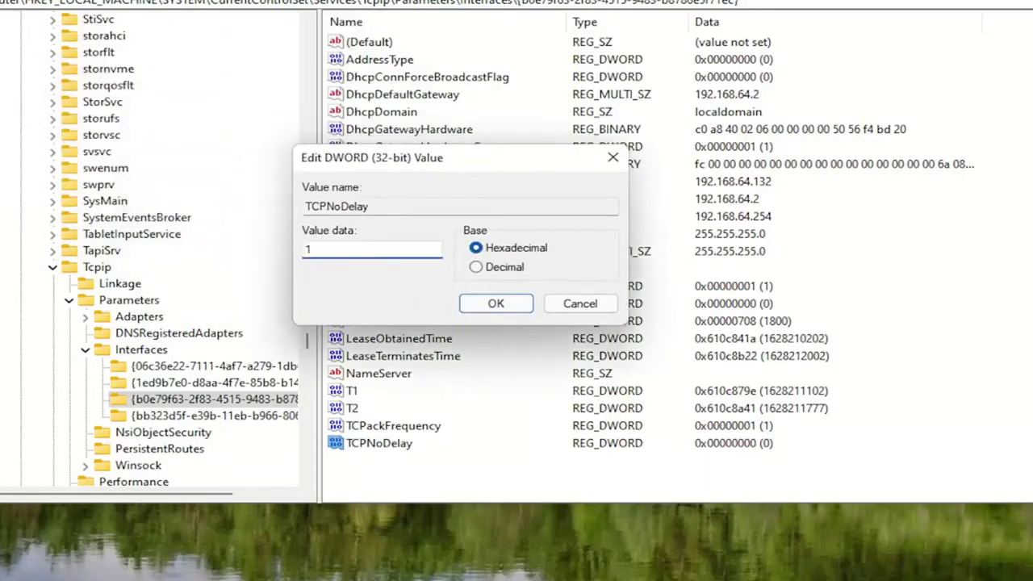
click(516, 309)
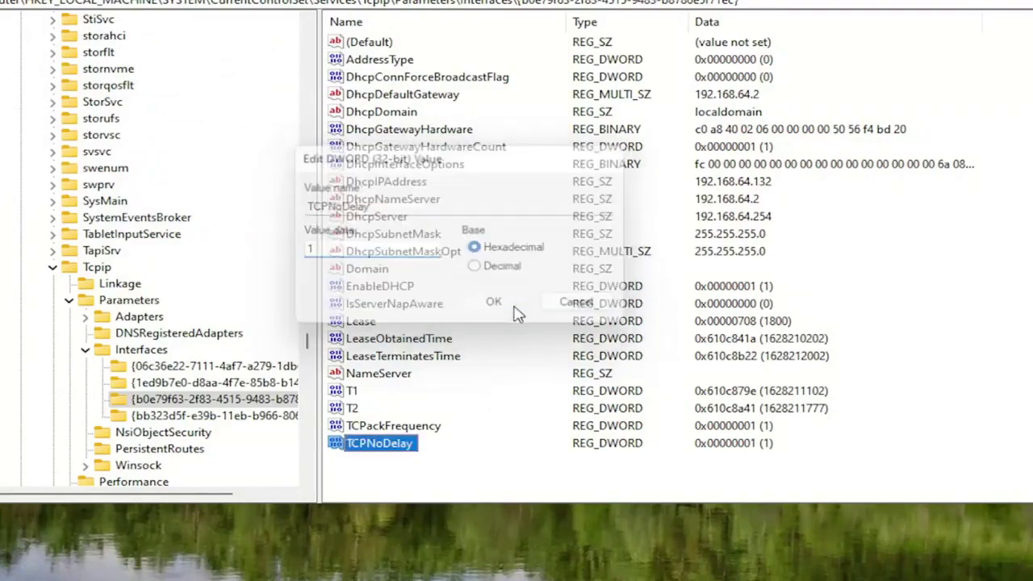
Collapse the Interfaces, Parameters, Tcpip, Services, CurrentControlSet and SYSTEM keys in the registry tree.
click(85, 349)
click(69, 299)
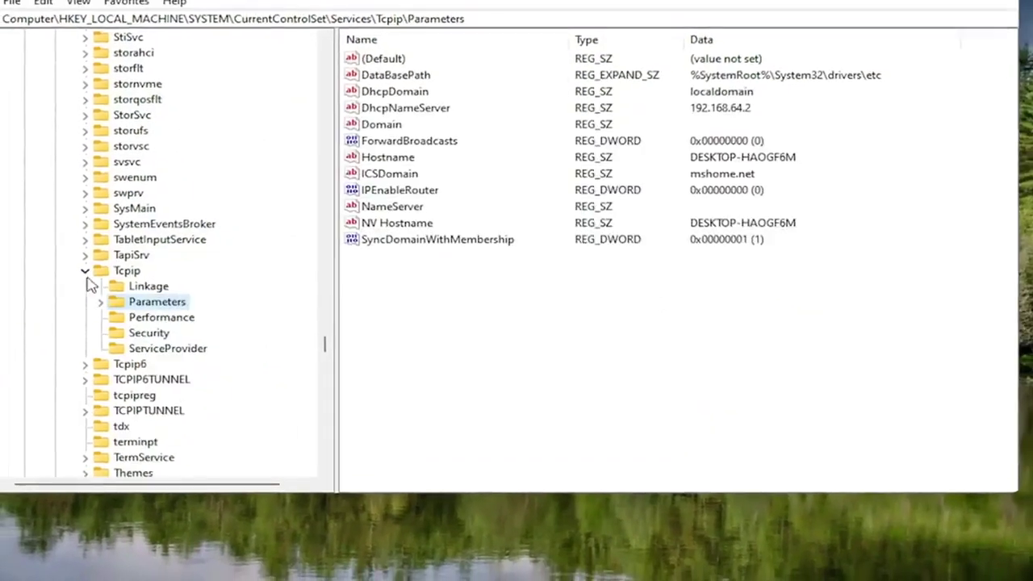
click(53, 267)
scroll(161, 323, up, 5)
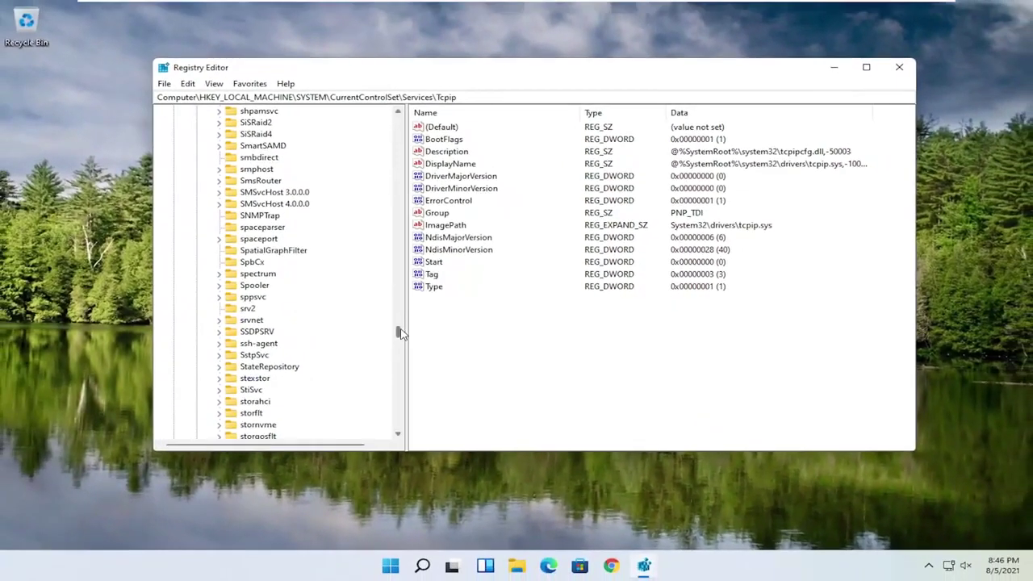
drag(389, 331, 398, 113)
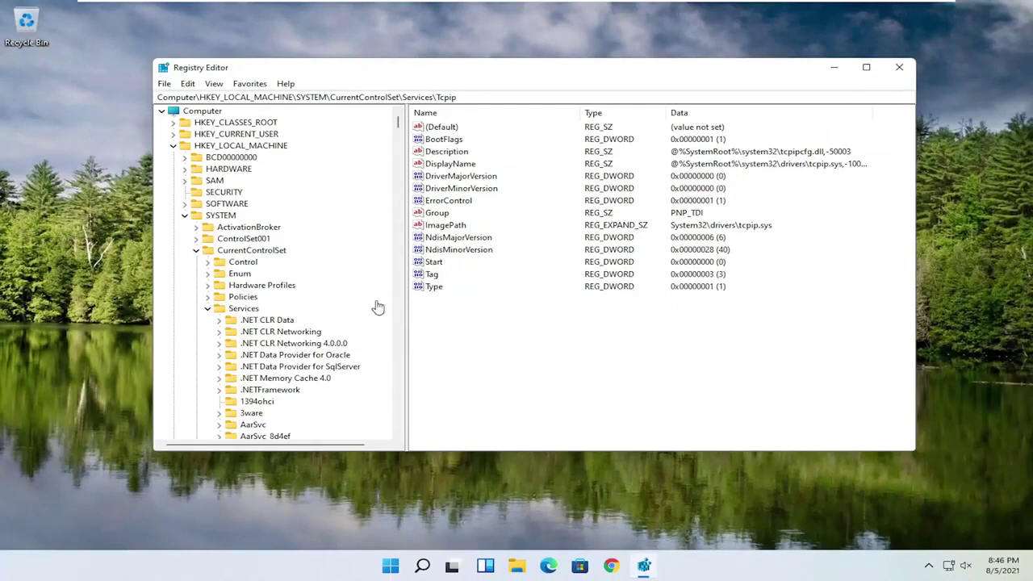
click(208, 310)
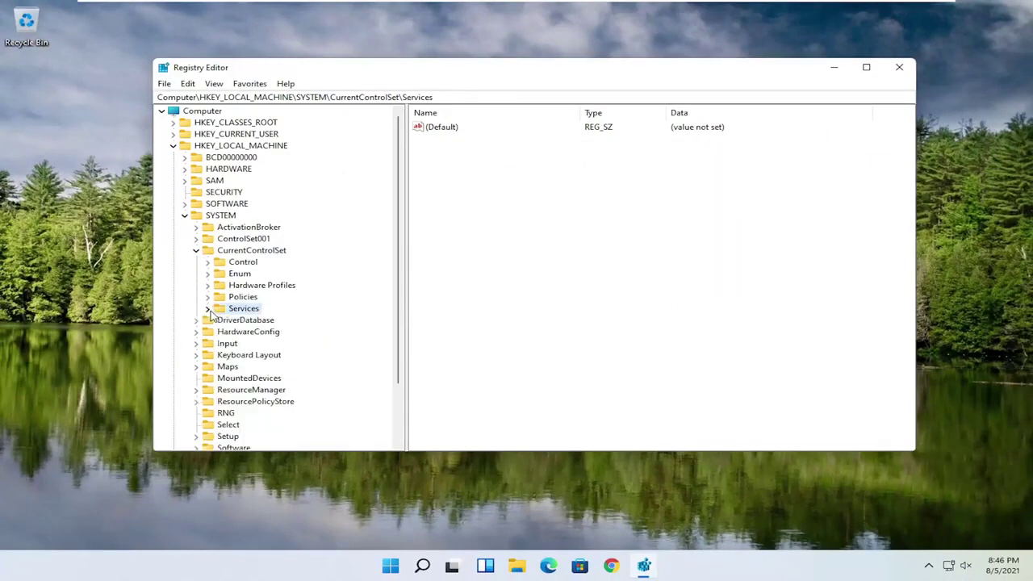
click(196, 250)
click(184, 215)
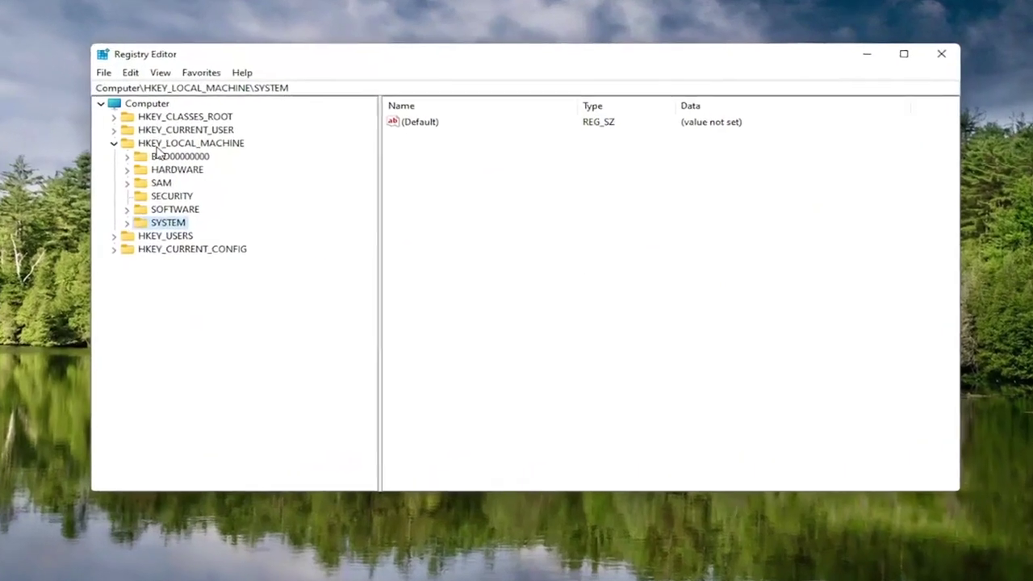
Expand the SOFTWARE key under HKEY_LOCAL_MACHINE and its Microsoft subkey.
click(203, 146)
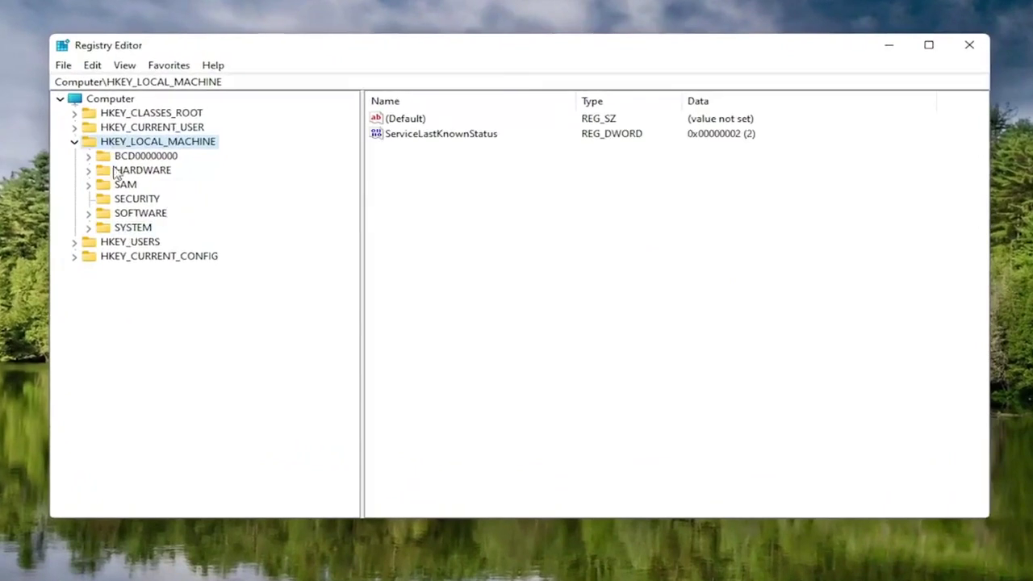
double_click(139, 214)
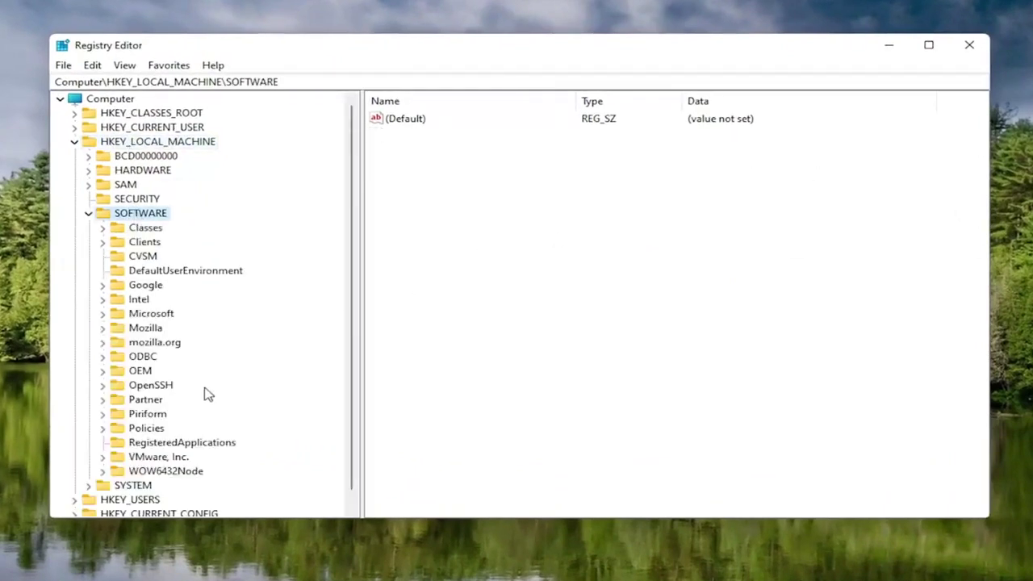
double_click(144, 316)
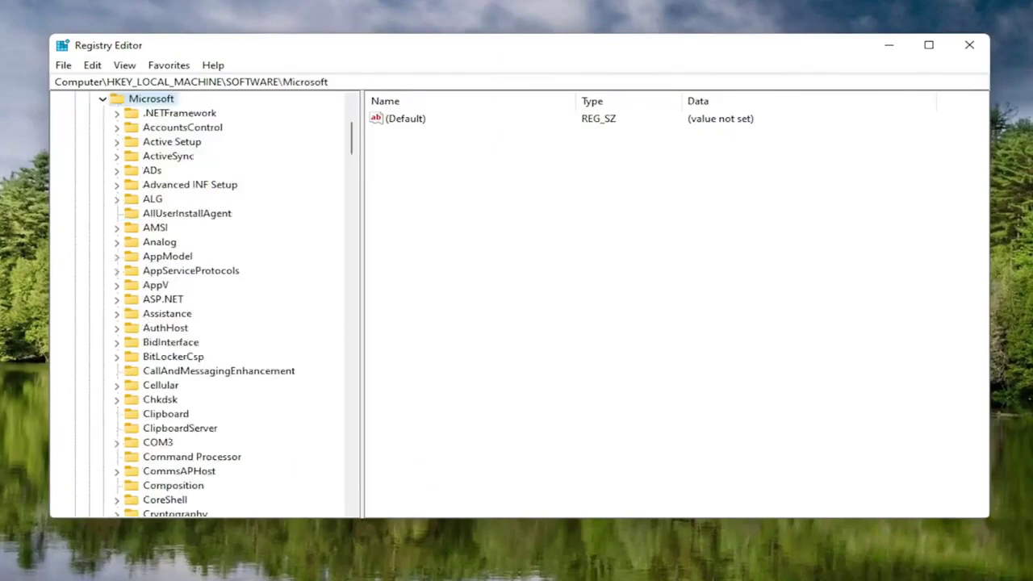
Create a new subkey under HKEY_LOCAL_MACHINE\SOFTWARE\Microsoft.
scroll(143, 323, up, 5)
right_click(135, 317)
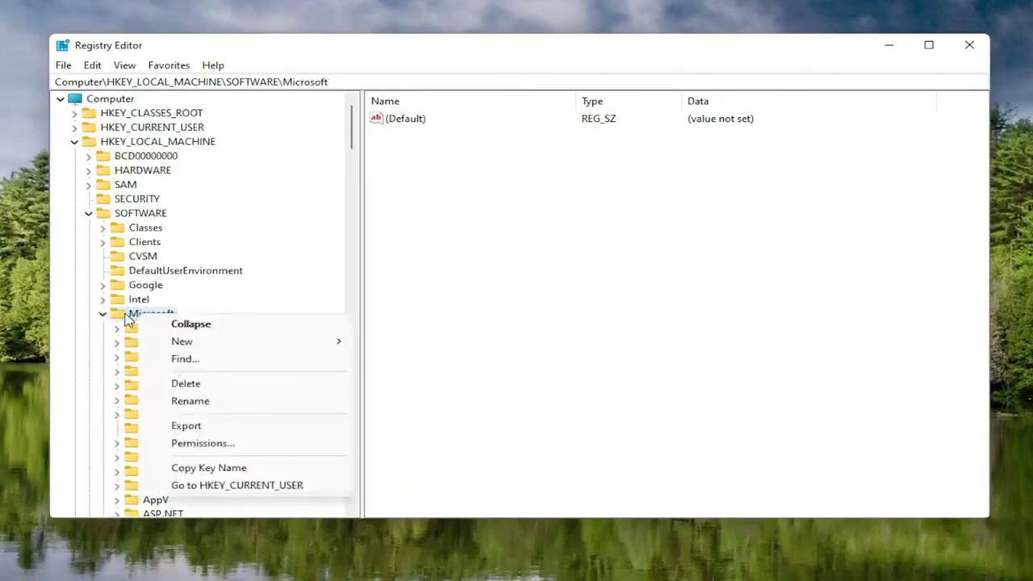
click(132, 315)
right_click(132, 315)
mouse_move(192, 347)
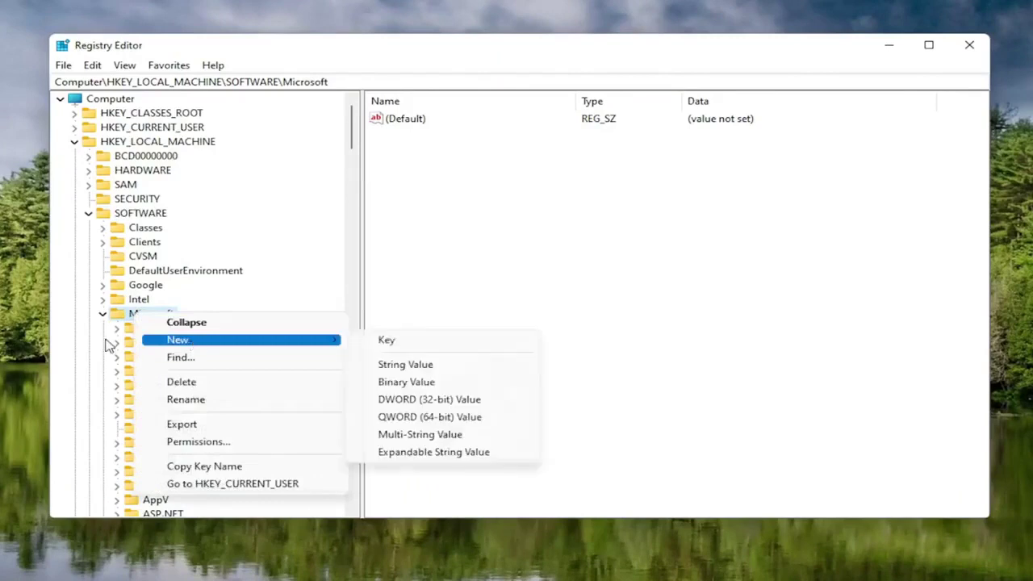
click(395, 345)
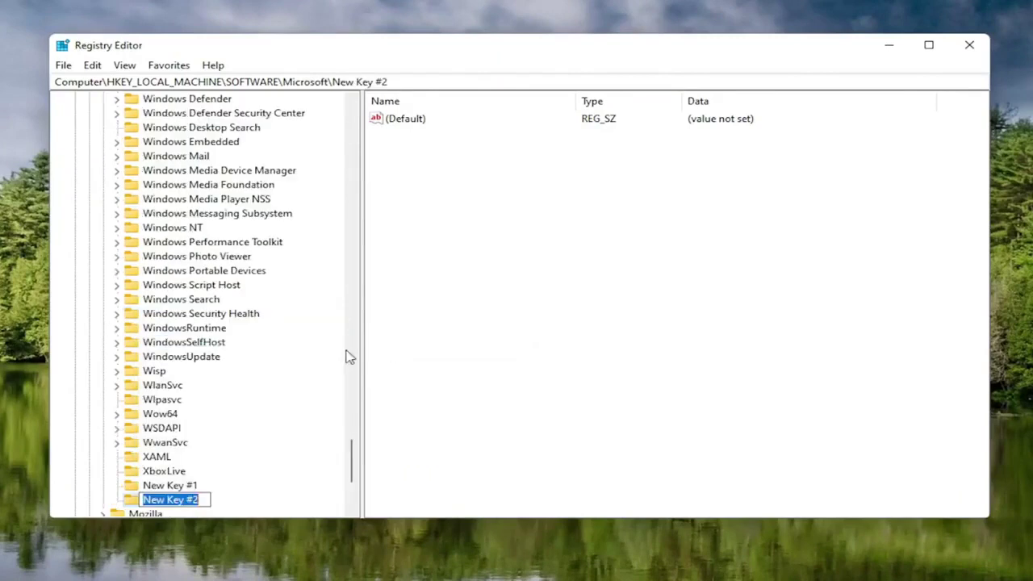
Delete the New Key #1 subkey at the end of the Microsoft key's list.
scroll(263, 379, down, 1)
click(170, 444)
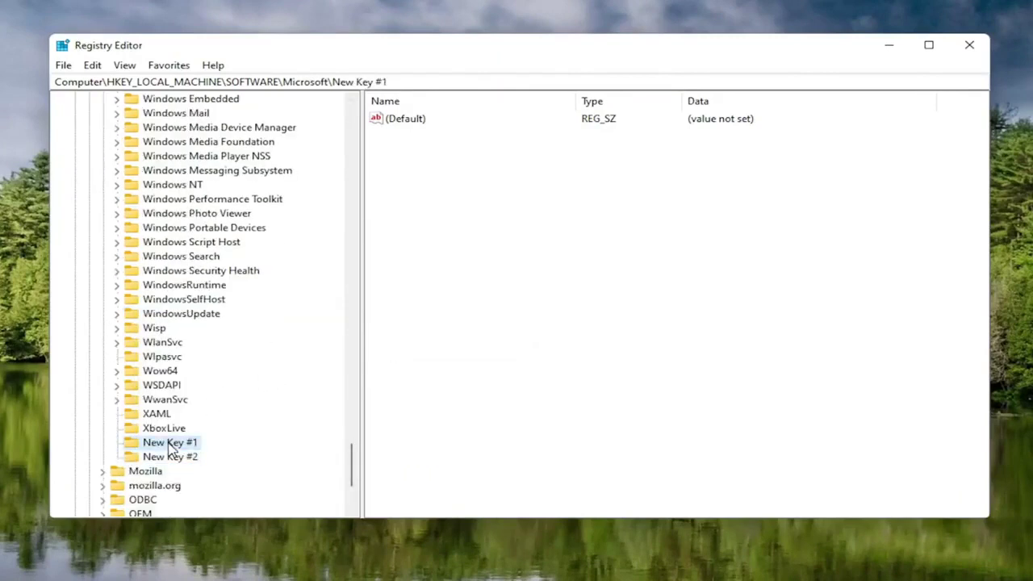
key(Delete)
key(Return)
scroll(167, 368, up, 5)
scroll(161, 379, down, 6)
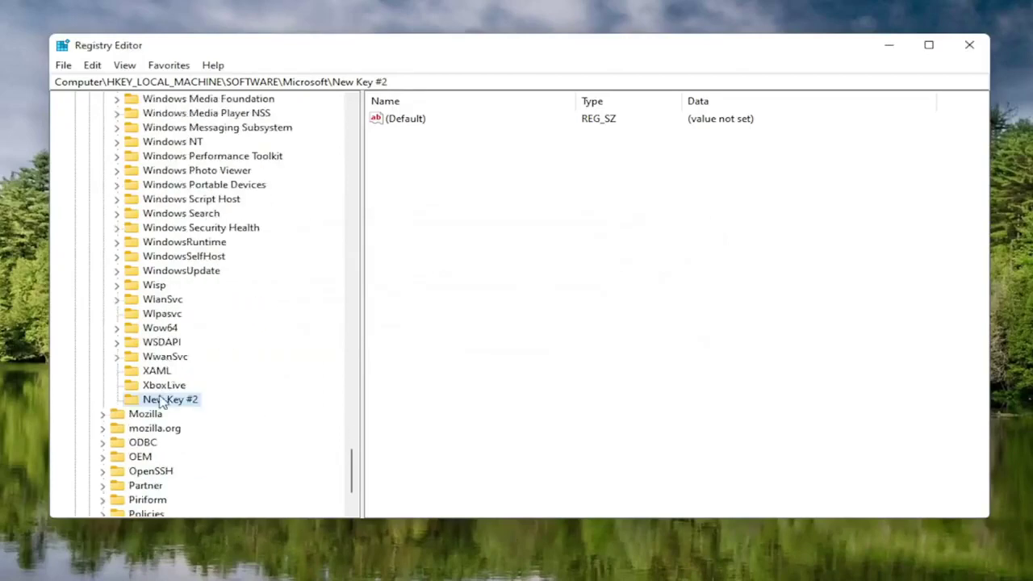
Rename the New Key #2 subkey under Microsoft as New Key #1.
right_click(161, 401)
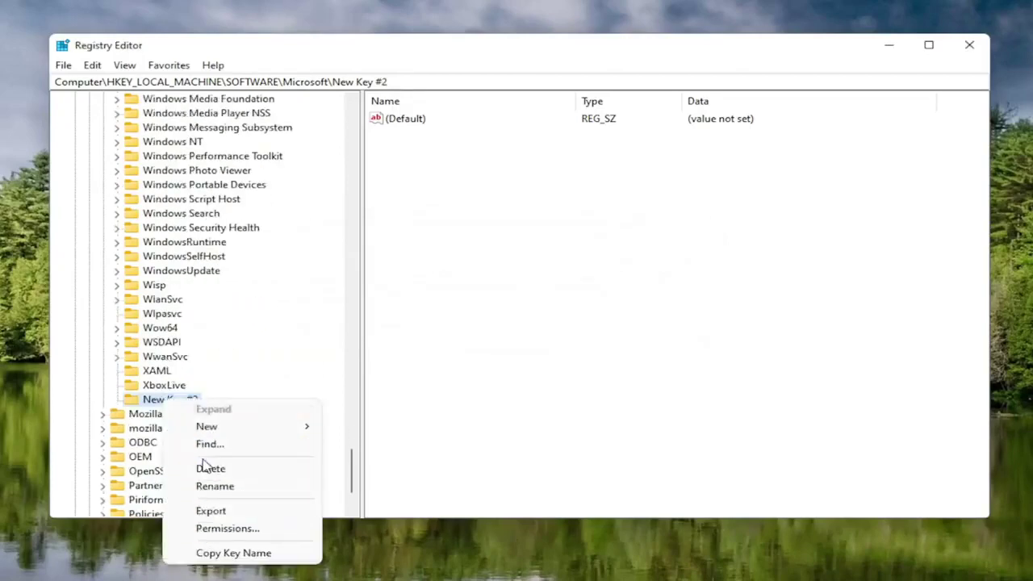
click(214, 486)
key(End)
text(1)
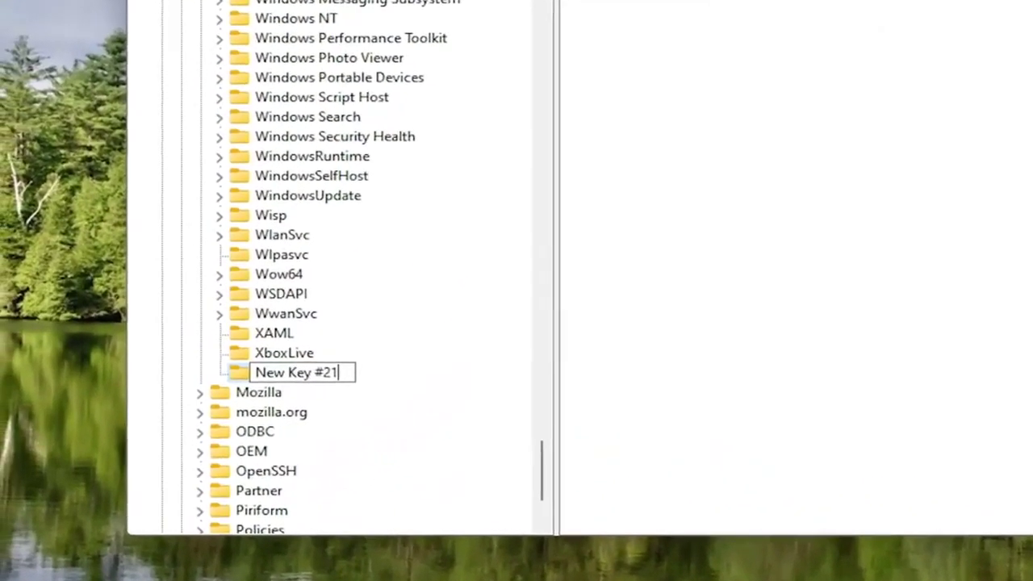
key(BackSpace)
key(BackSpace)
text(1)
key(Return)
scroll(330, 265, up, 8)
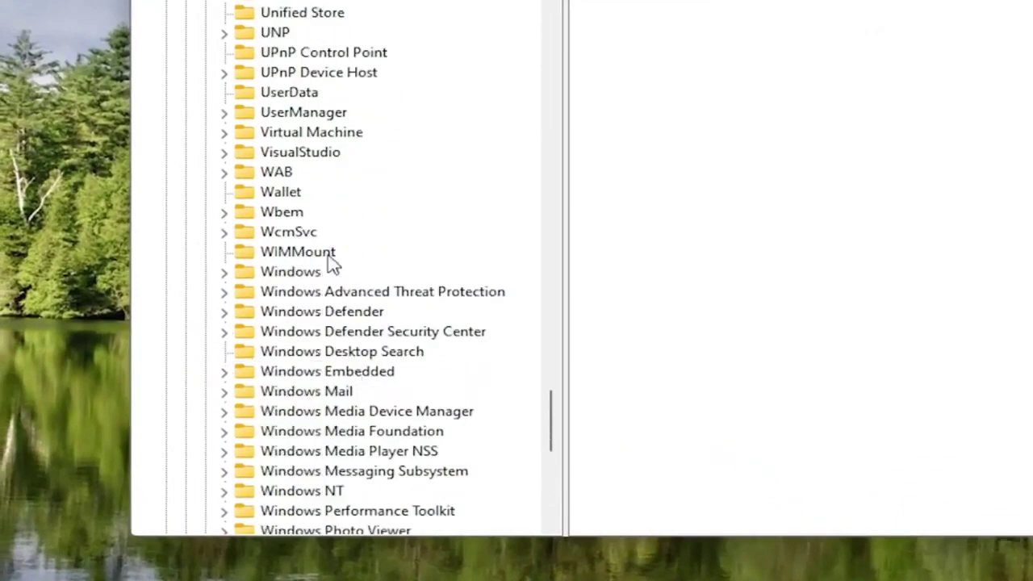
scroll(318, 334, down, 9)
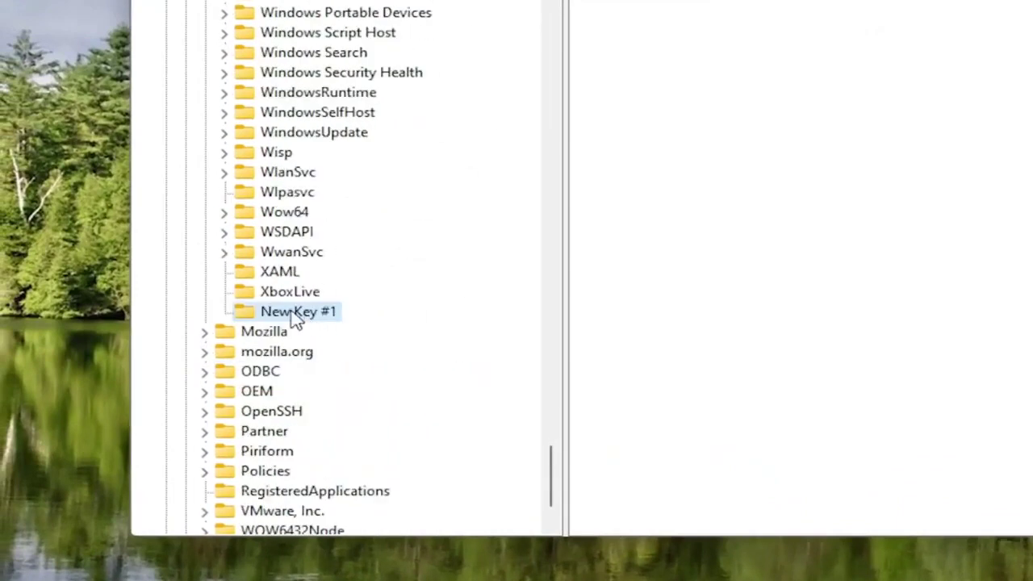
Try to rename the New Key #1 subkey as MSMQ, and delete New Key #1.
right_click(297, 317)
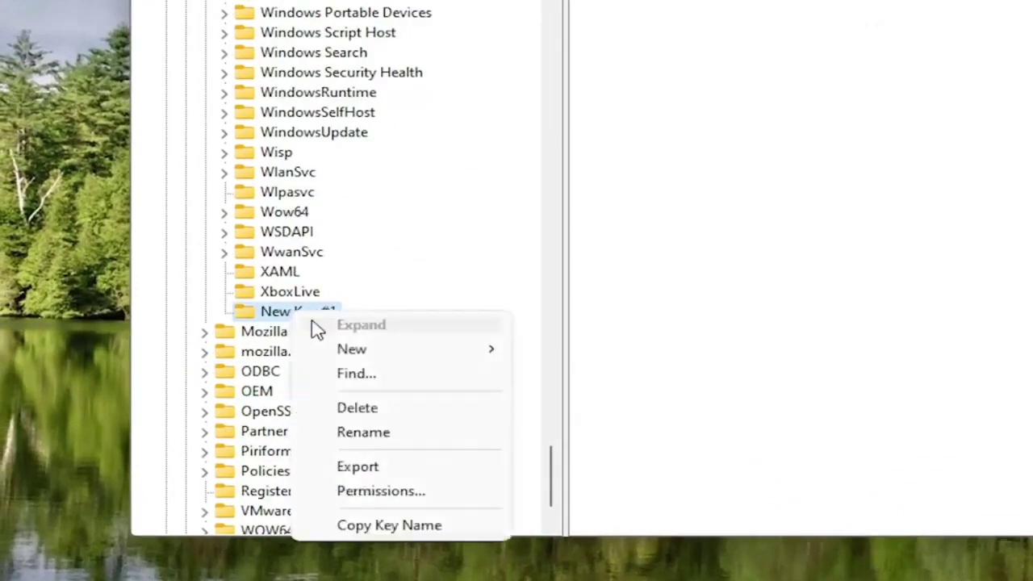
click(363, 437)
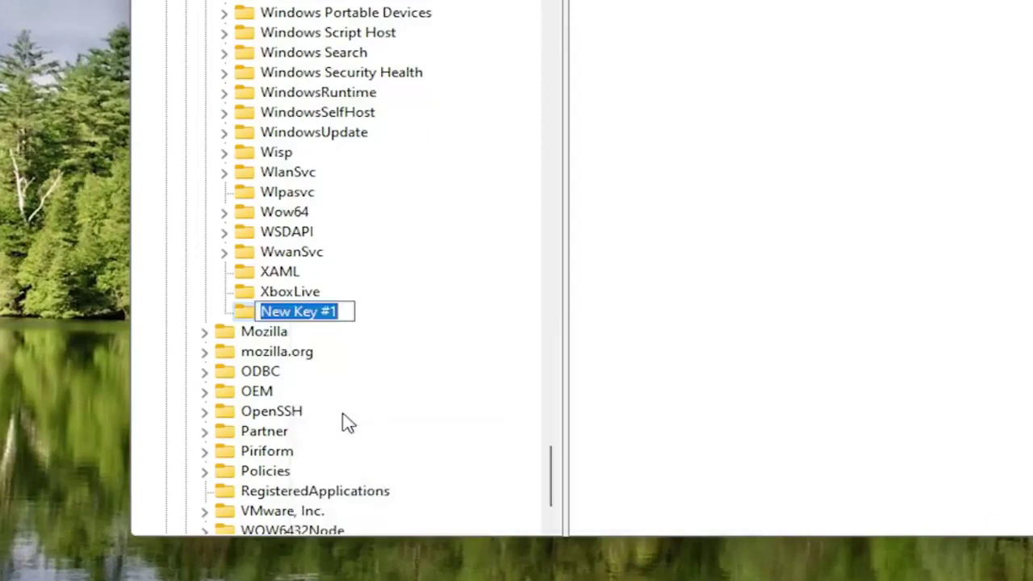
text(MSMQ)
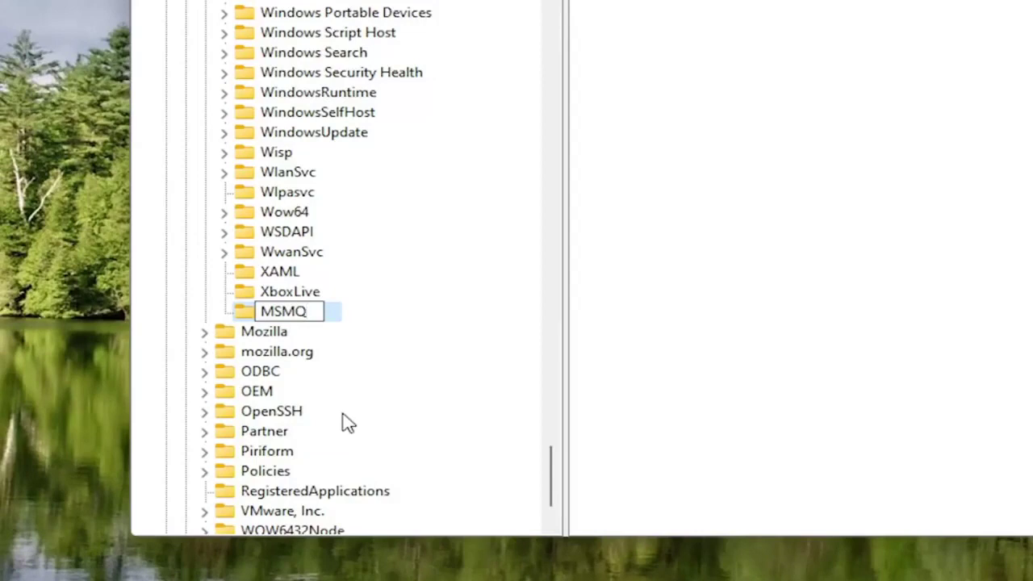
key(Return)
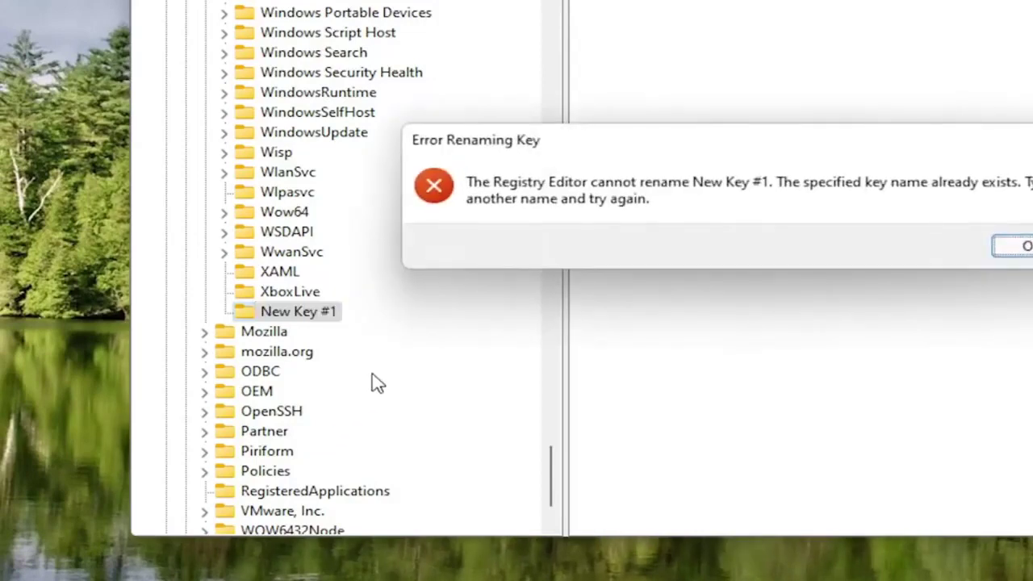
click(1025, 257)
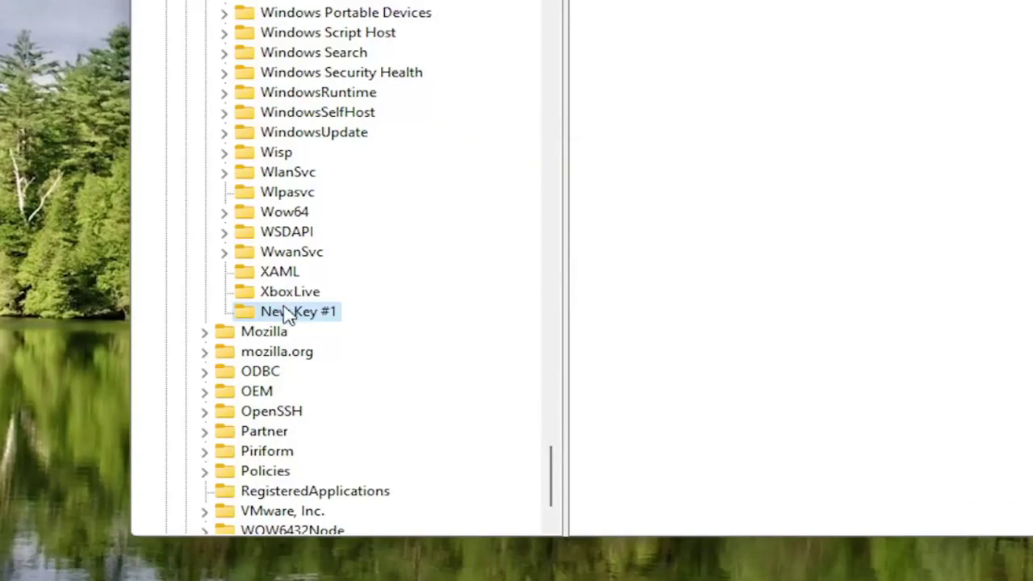
key(Delete)
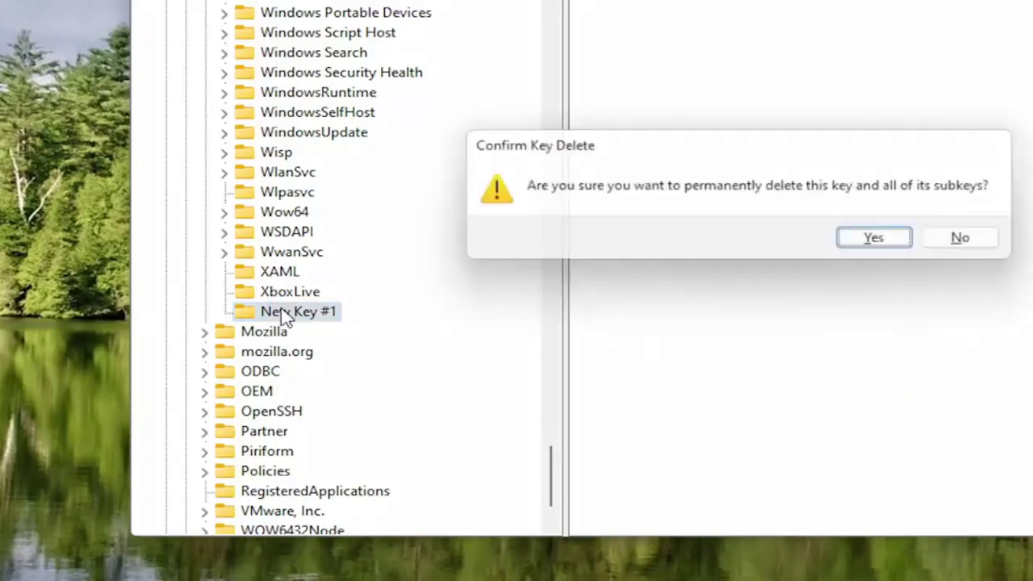
key(Return)
Open the existing MSMQ key under HKEY_LOCAL_MACHINE\SOFTWARE\Microsoft.
scroll(323, 300, up, 12)
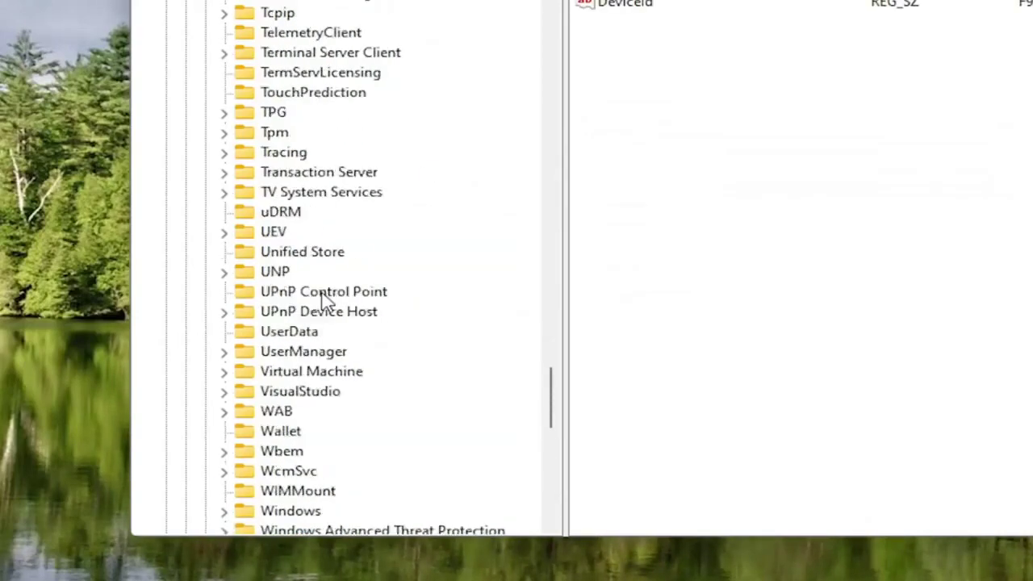
scroll(323, 300, up, 9)
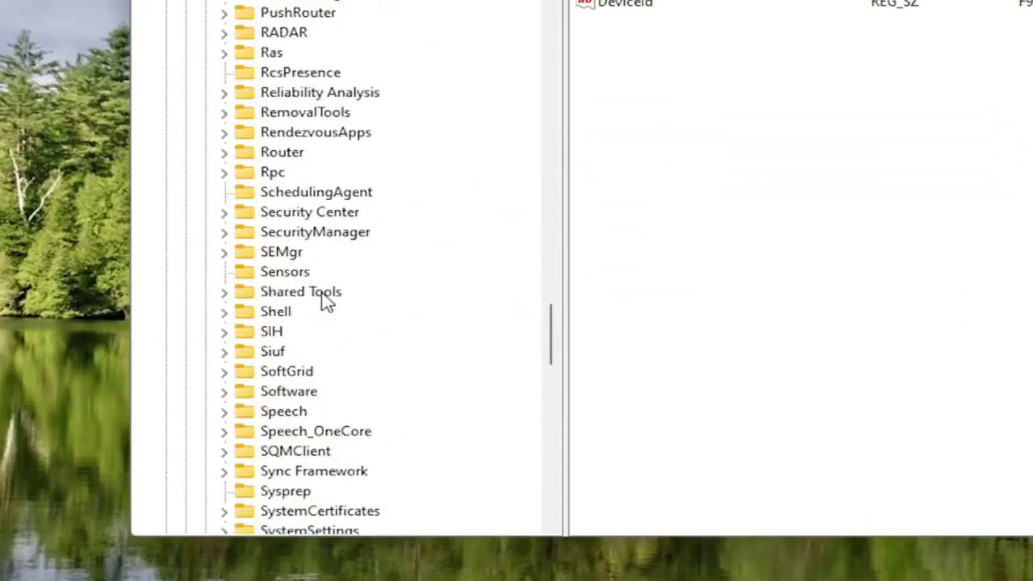
scroll(326, 300, down, 7)
scroll(326, 300, up, 12)
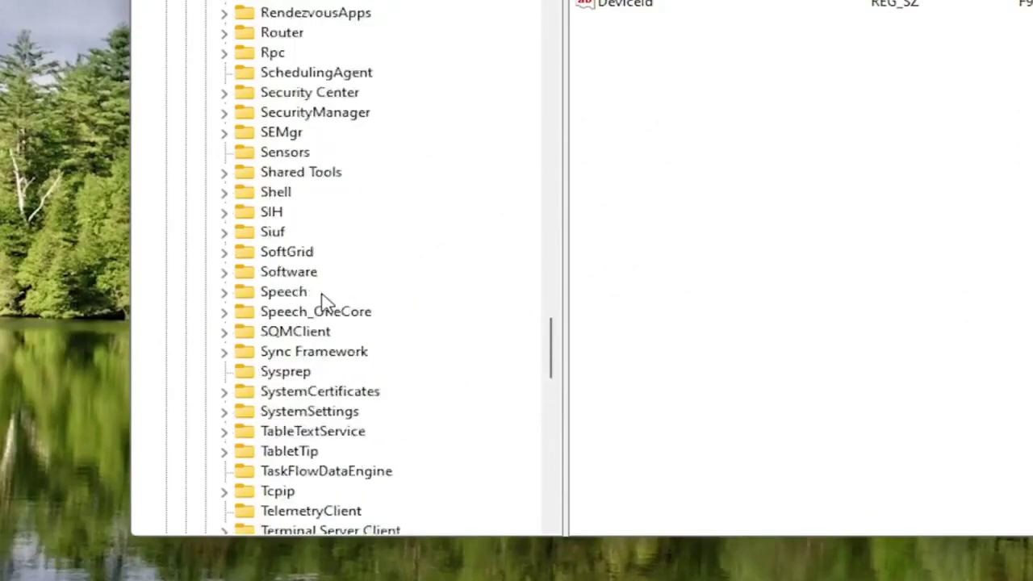
scroll(322, 300, up, 10)
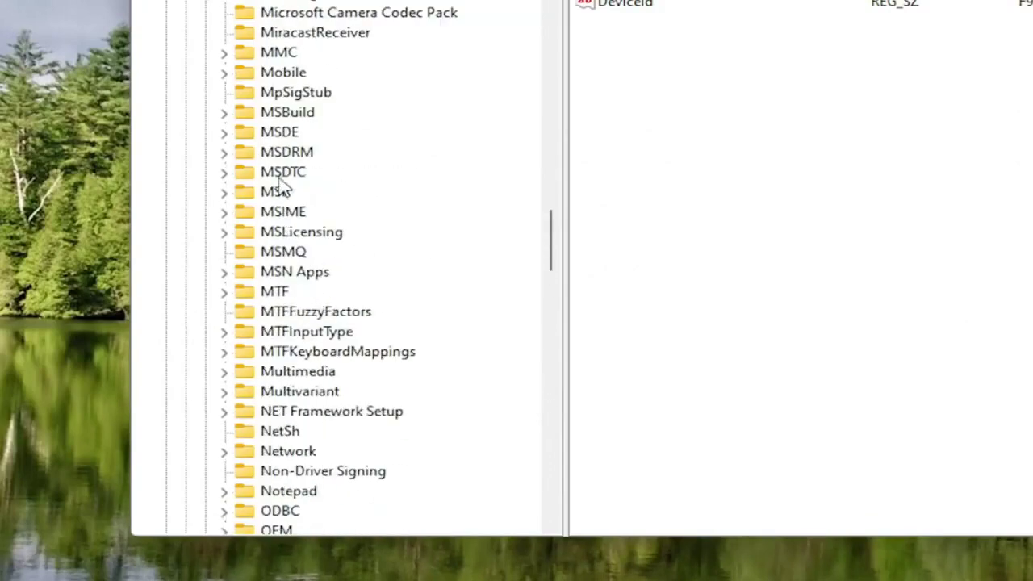
click(275, 254)
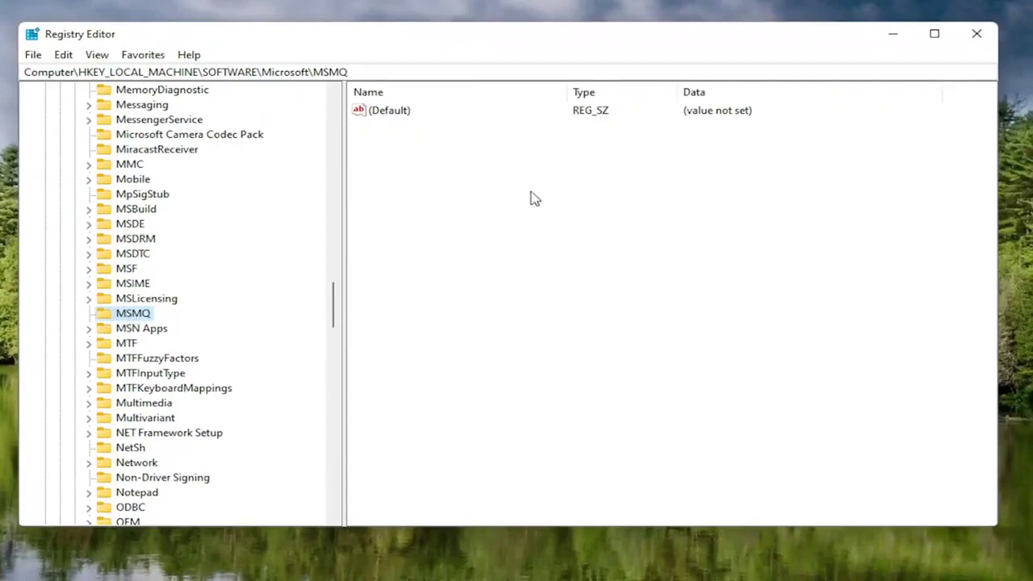
Create a DWORD (32-bit) value named TCPNoDelay in the MSMQ key.
right_click(511, 164)
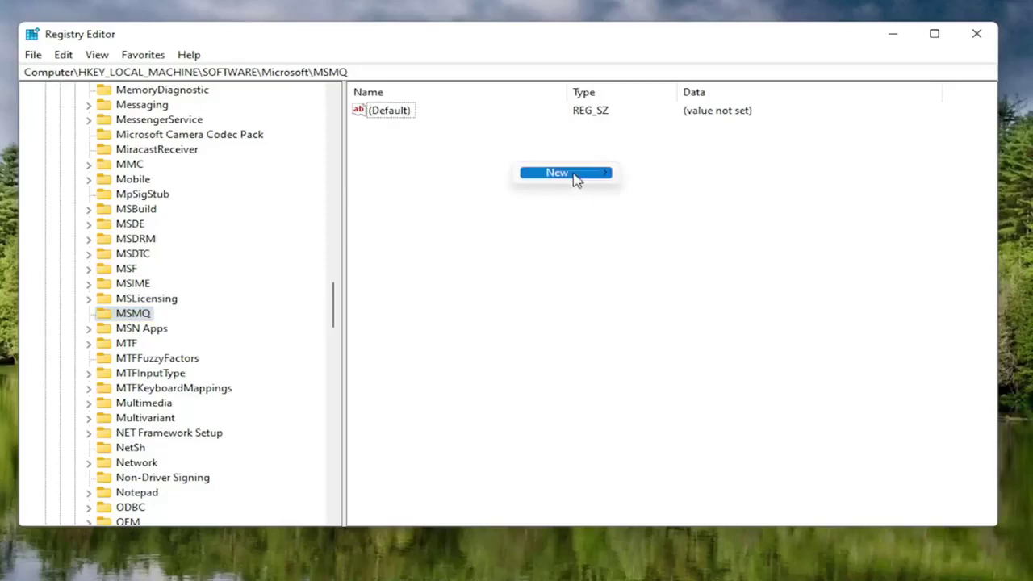
mouse_move(574, 176)
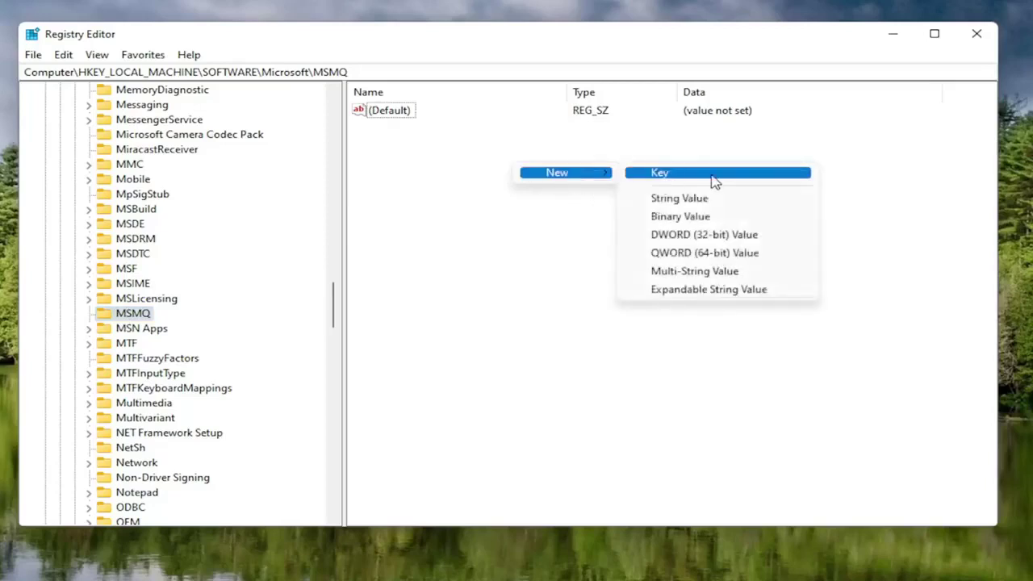
click(707, 236)
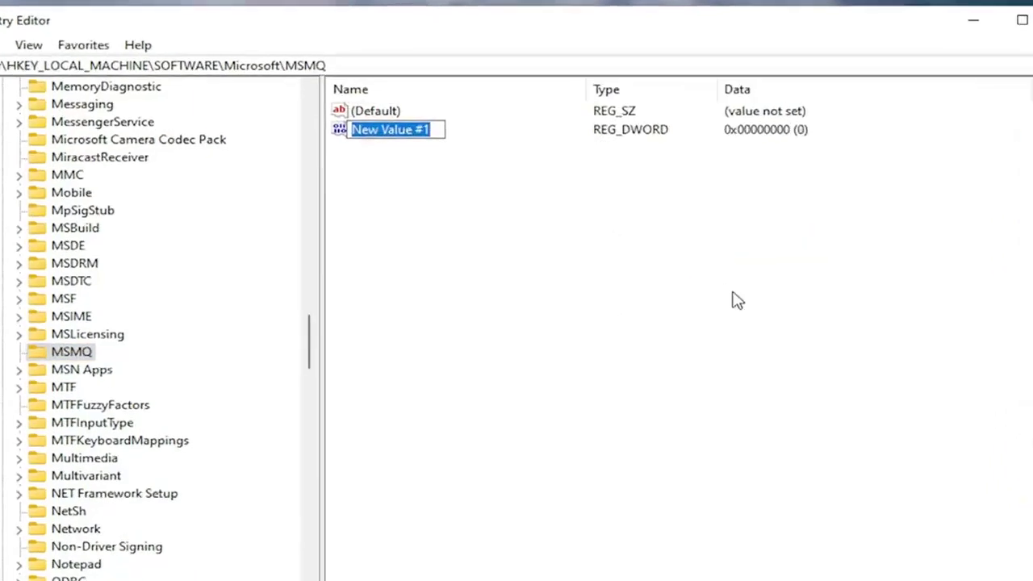
text(TCP)
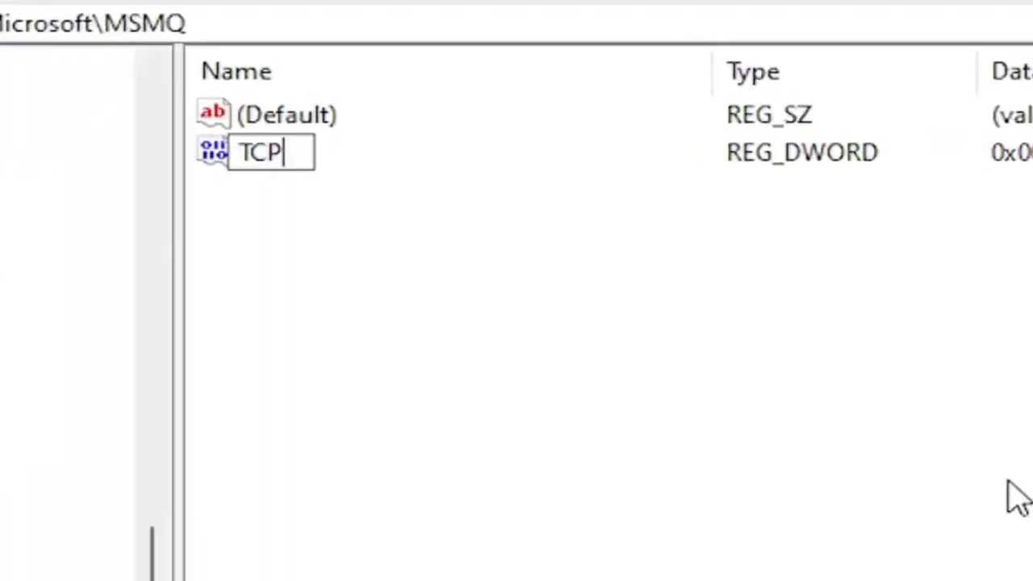
text(n)
key(BackSpace)
text(NoDelay)
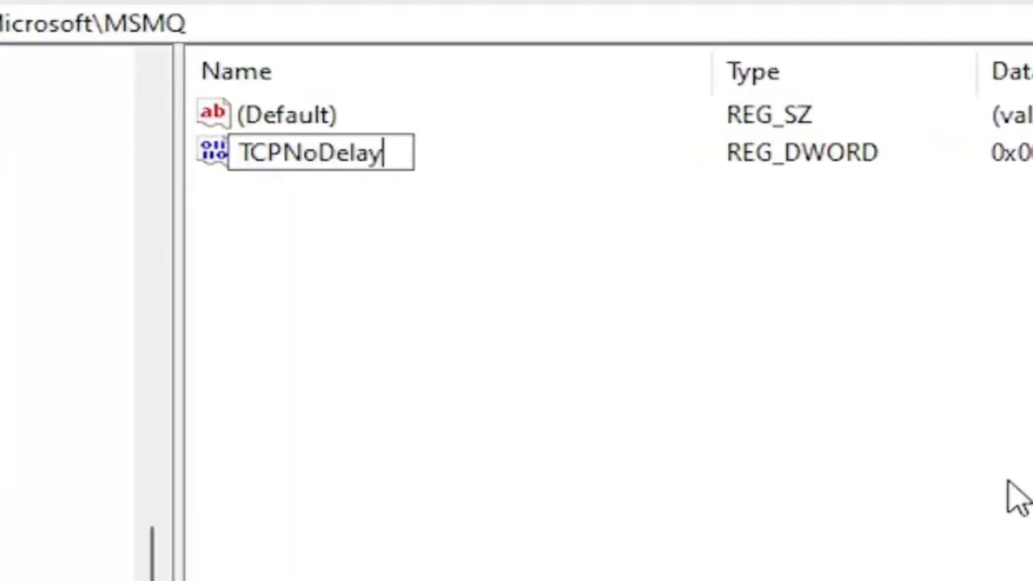
key(Return)
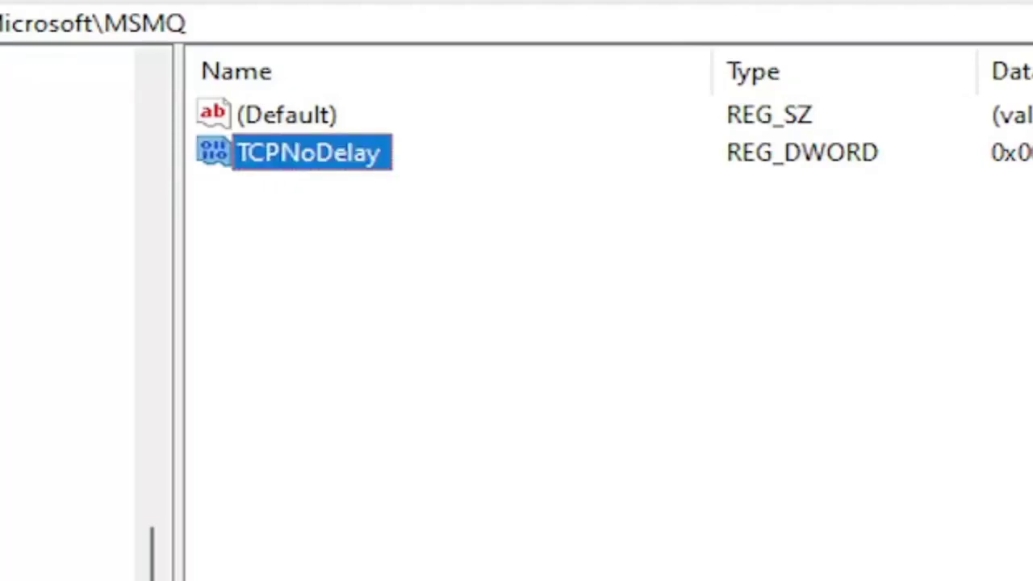
Set the value data of TCPNoDelay in the MSMQ key to 1.
double_click(365, 158)
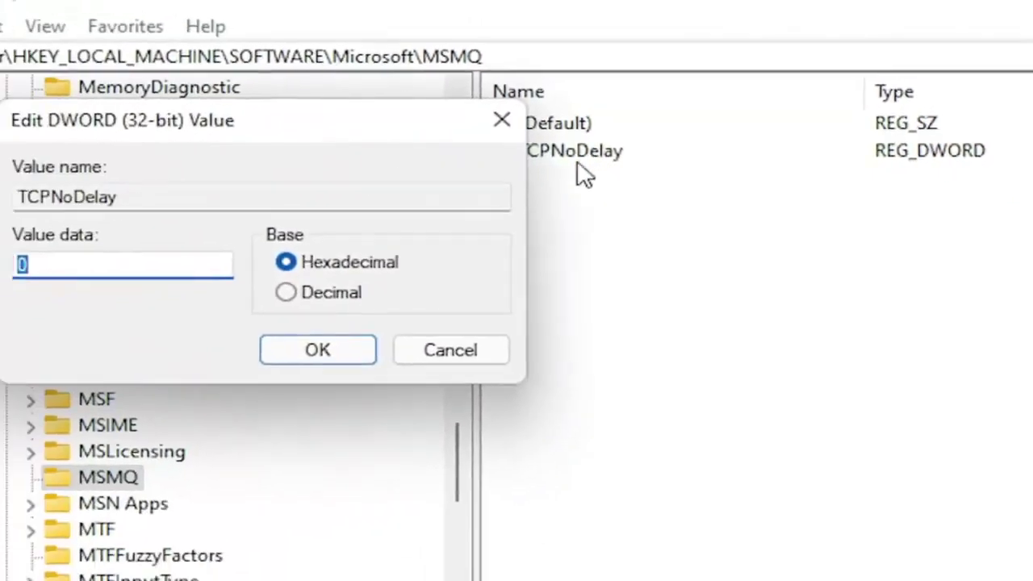
text(1)
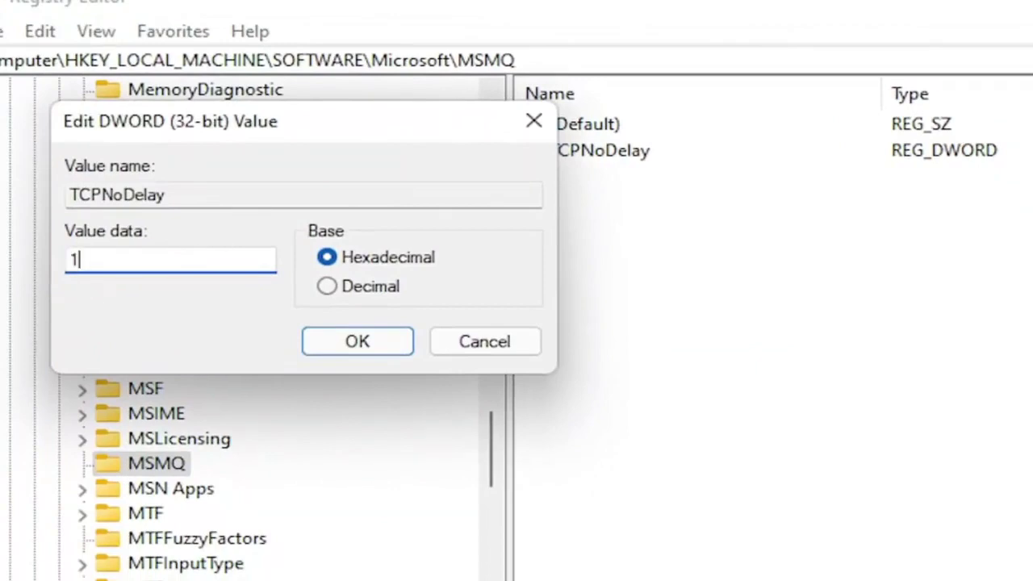
click(339, 341)
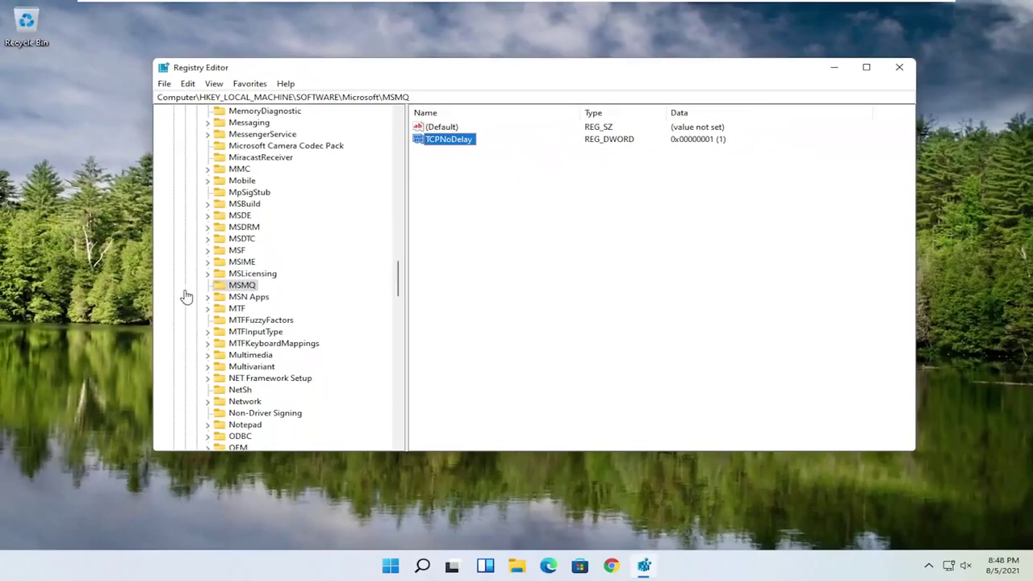
Collapse the Microsoft, SOFTWARE and HKEY_LOCAL_MACHINE branches of the key tree and close the registry editor.
drag(401, 287, 401, 130)
click(193, 289)
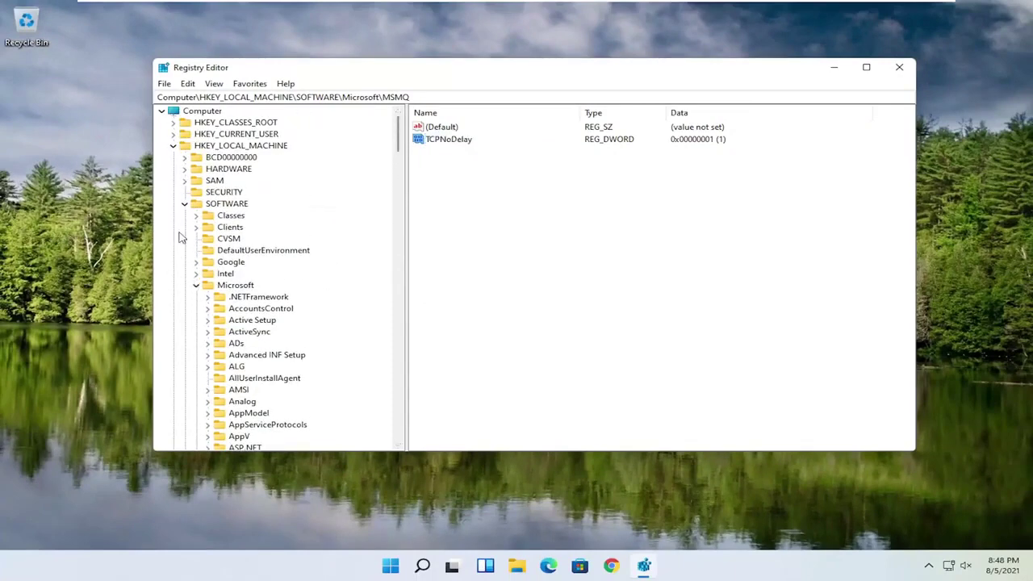
click(196, 284)
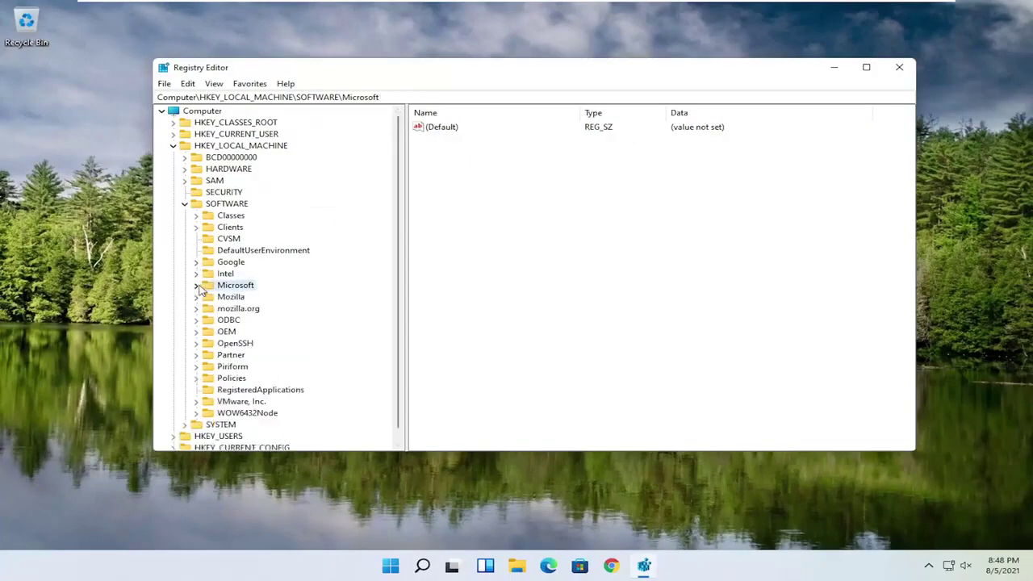
click(186, 204)
click(175, 147)
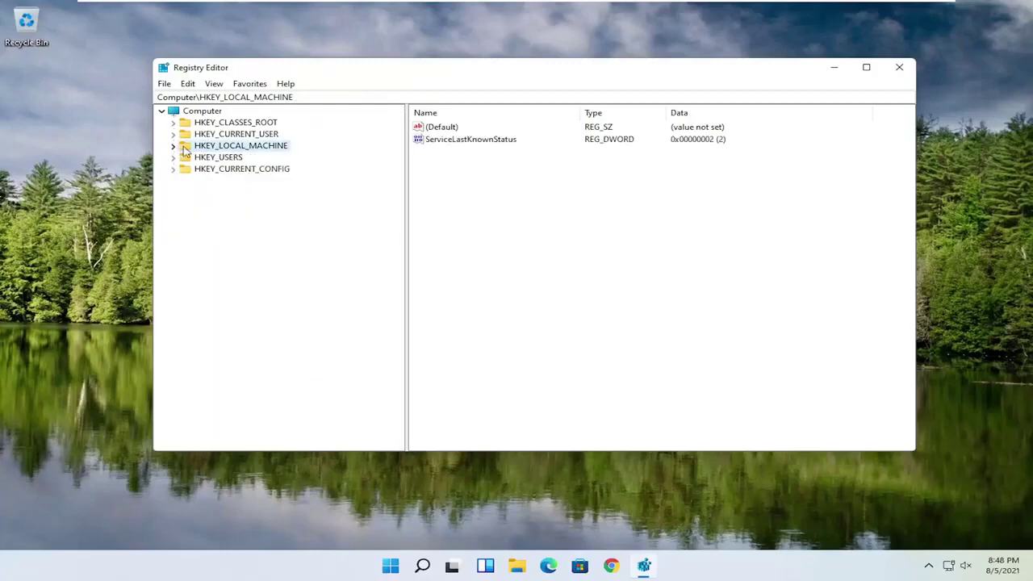
click(899, 68)
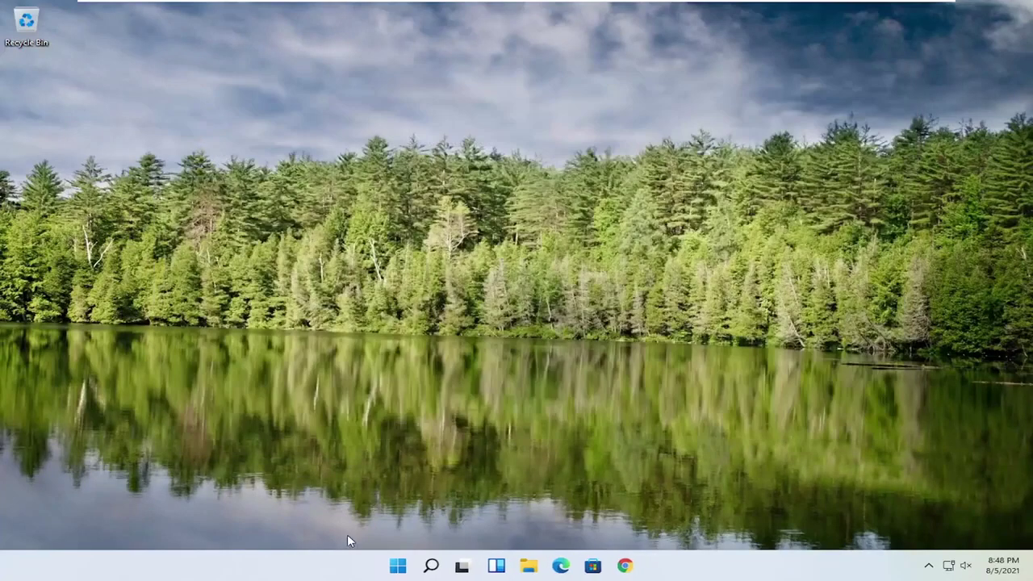
Restart the computer to apply the registry changes.
right_click(413, 570)
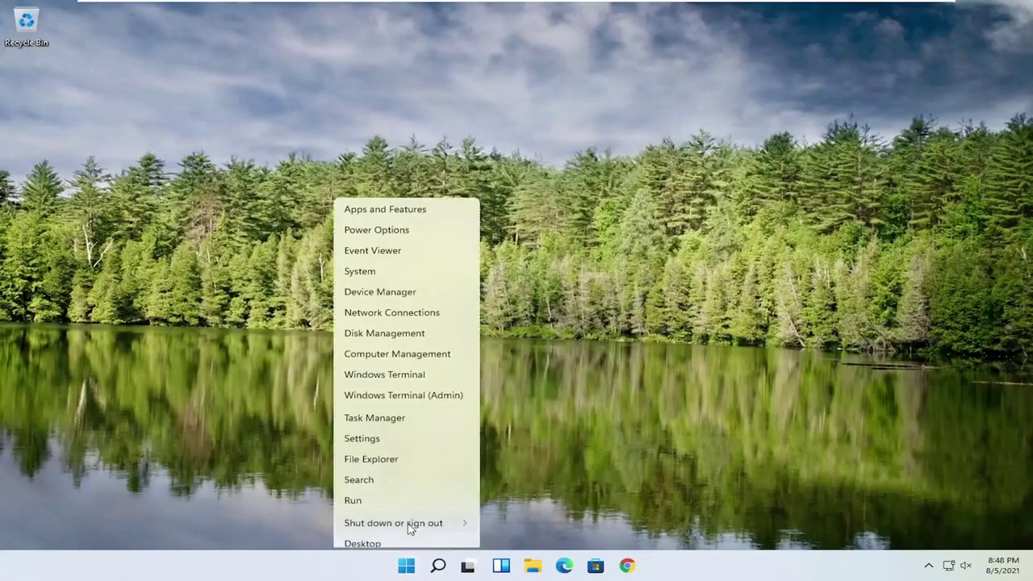
mouse_move(406, 522)
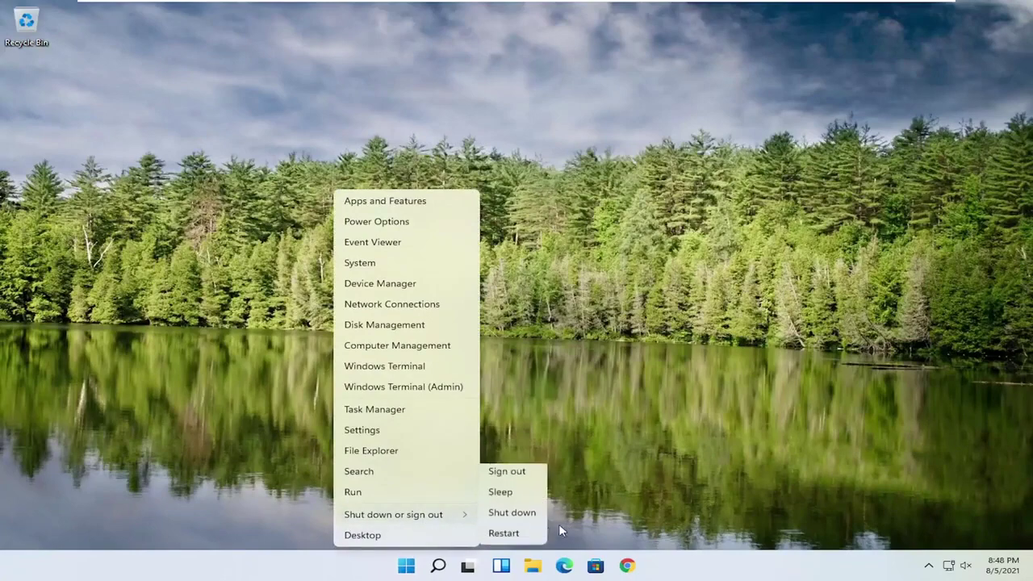
click(505, 538)
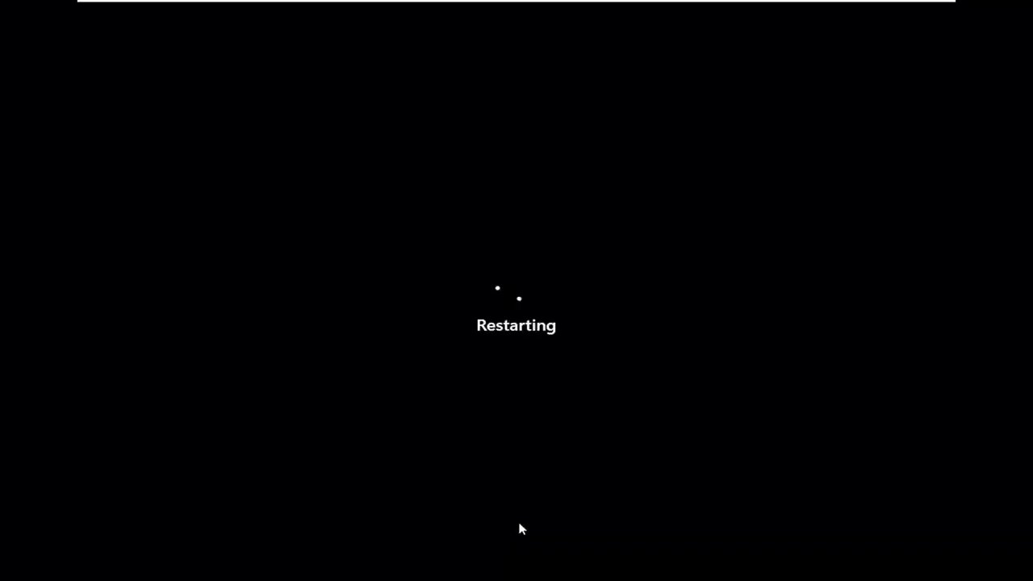